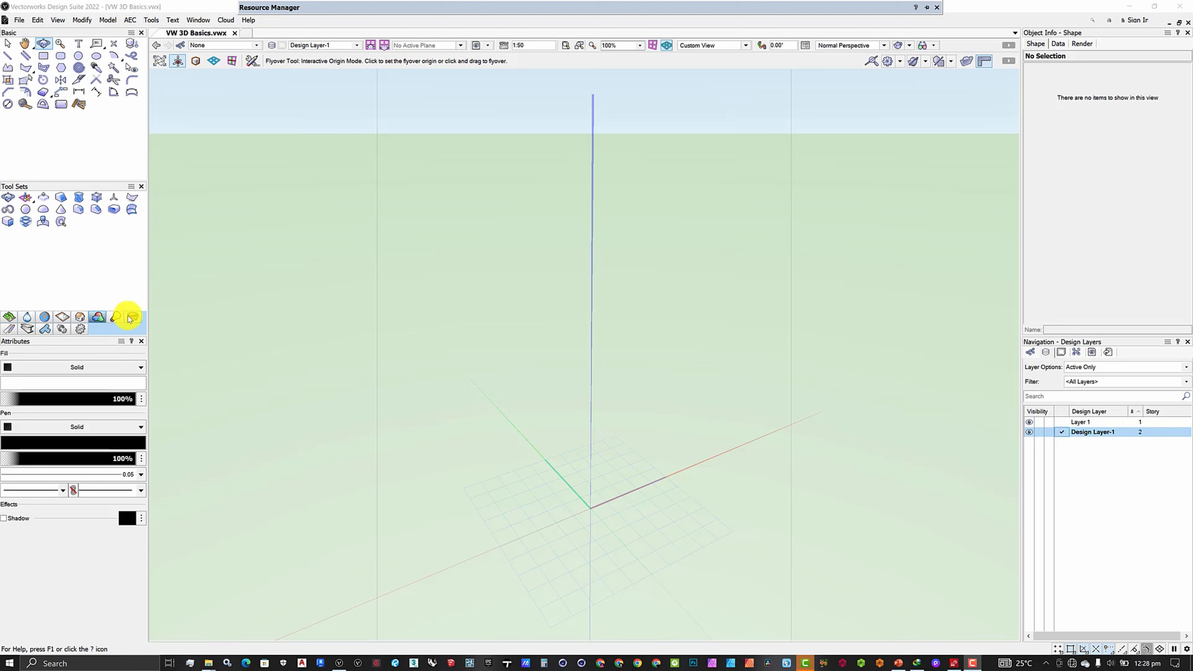
Show the 3D modeling tool set and activate the Deform tool in Taper Solid mode
{"action": "left_click", "coordinate": [99, 321]}
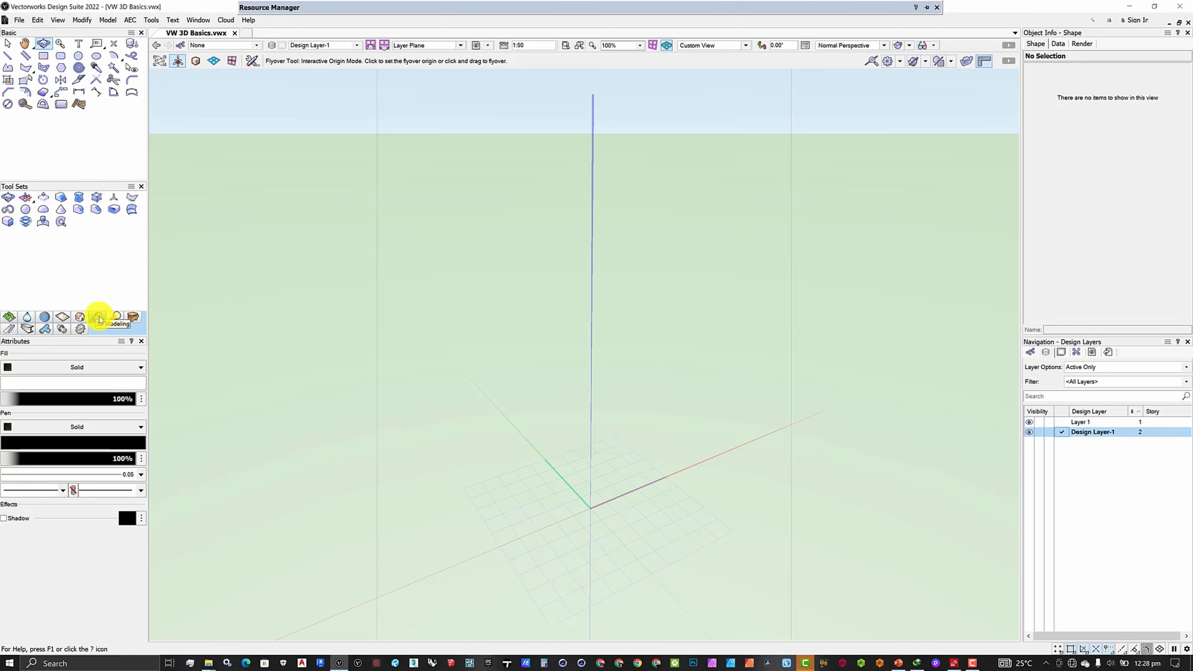
{"action": "left_click", "coordinate": [80, 198]}
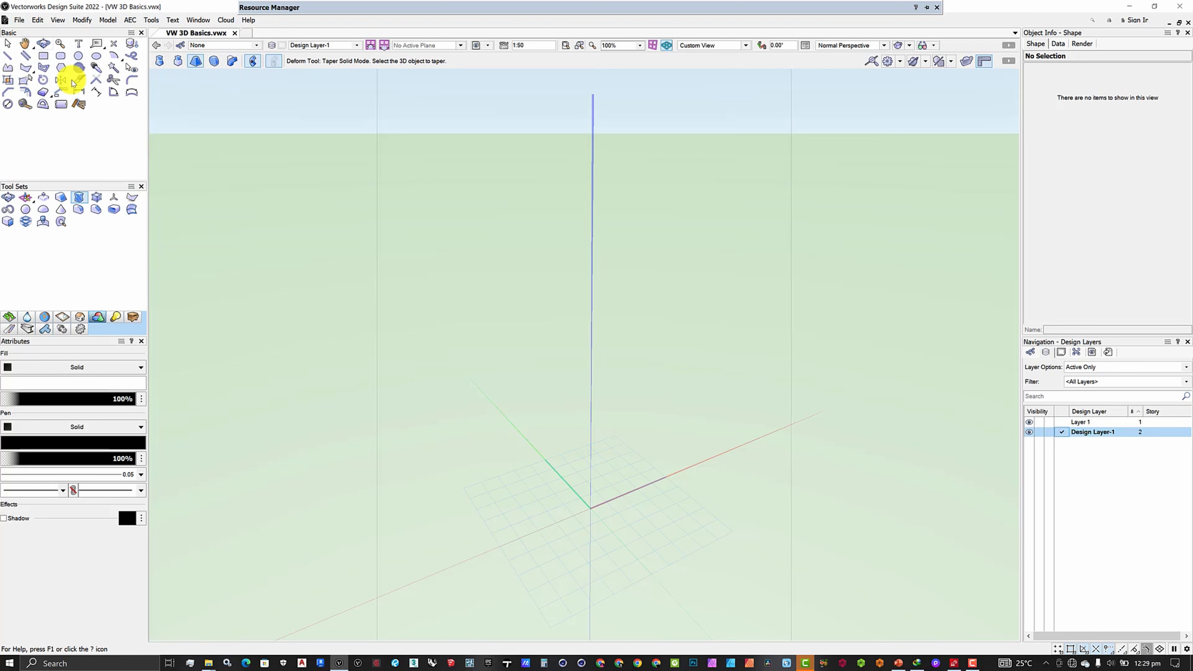
{"action": "scroll", "coordinate": [445, 250], "scroll_direction": "down", "scroll_amount": 3}
{"action": "scroll", "coordinate": [505, 360], "scroll_direction": "up", "scroll_amount": 5}
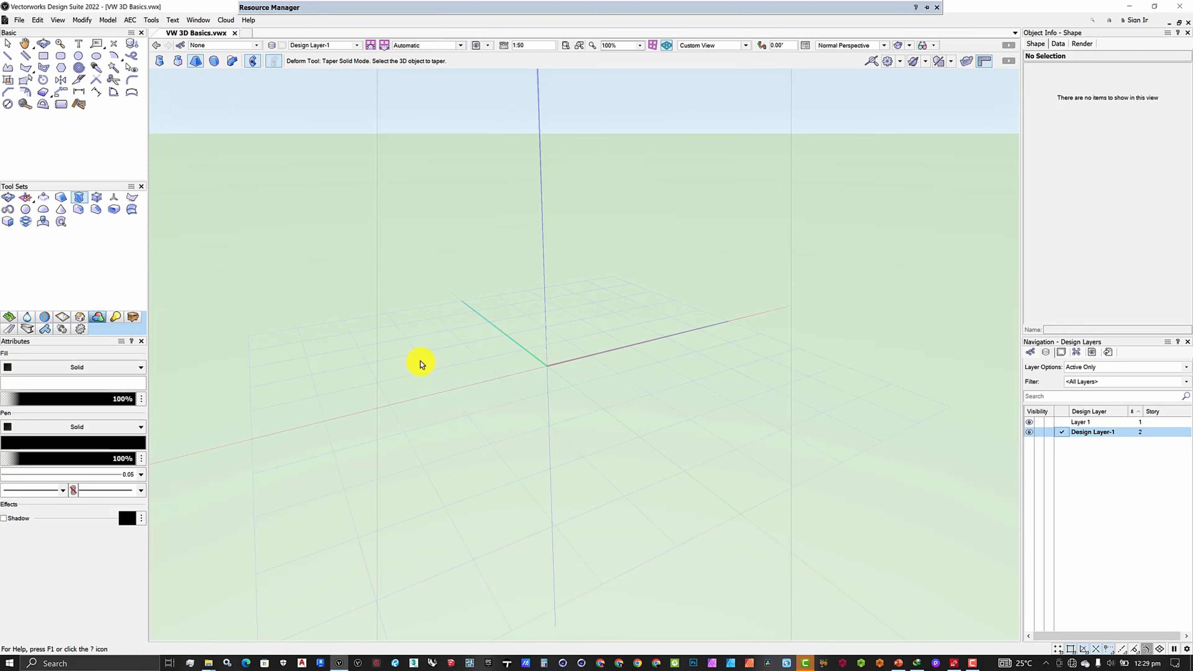
{"action": "middle_click_drag", "start_coordinate": [421, 365], "coordinate": [366, 310], "text": "shift"}
{"action": "middle_click_drag", "start_coordinate": [462, 337], "coordinate": [488, 348], "text": "shift"}
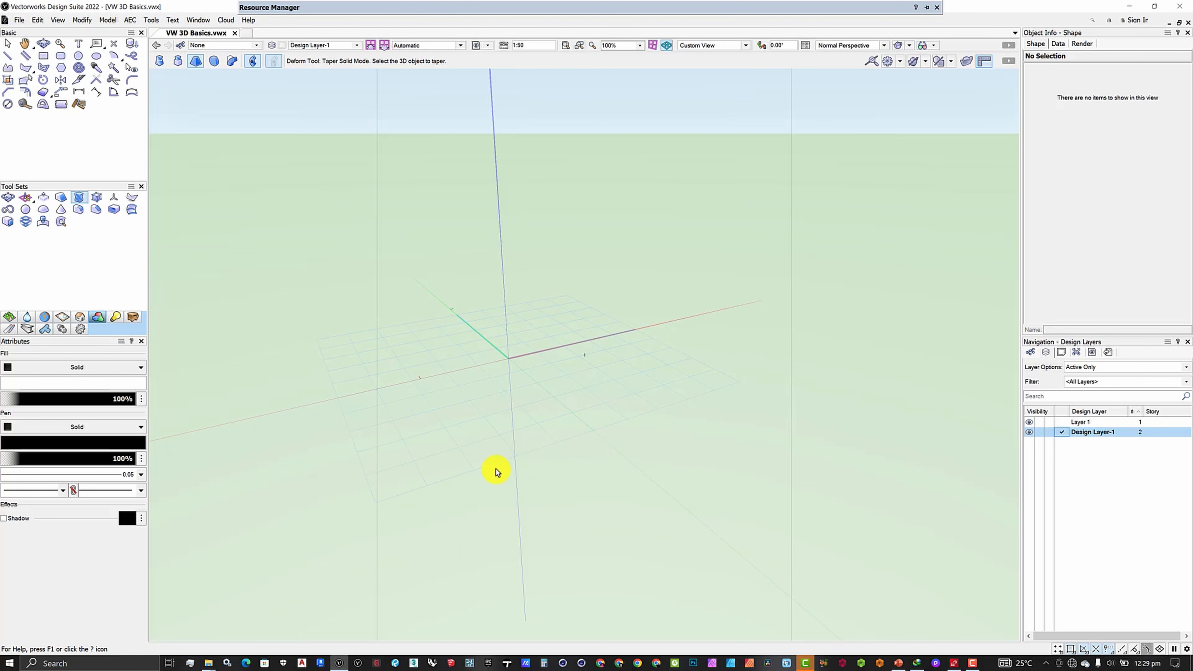
Draw a seven-sided regular polygon on the ground plane beside the origin, about 3828 by 3853 mm
{"action": "left_click", "coordinate": [61, 67]}
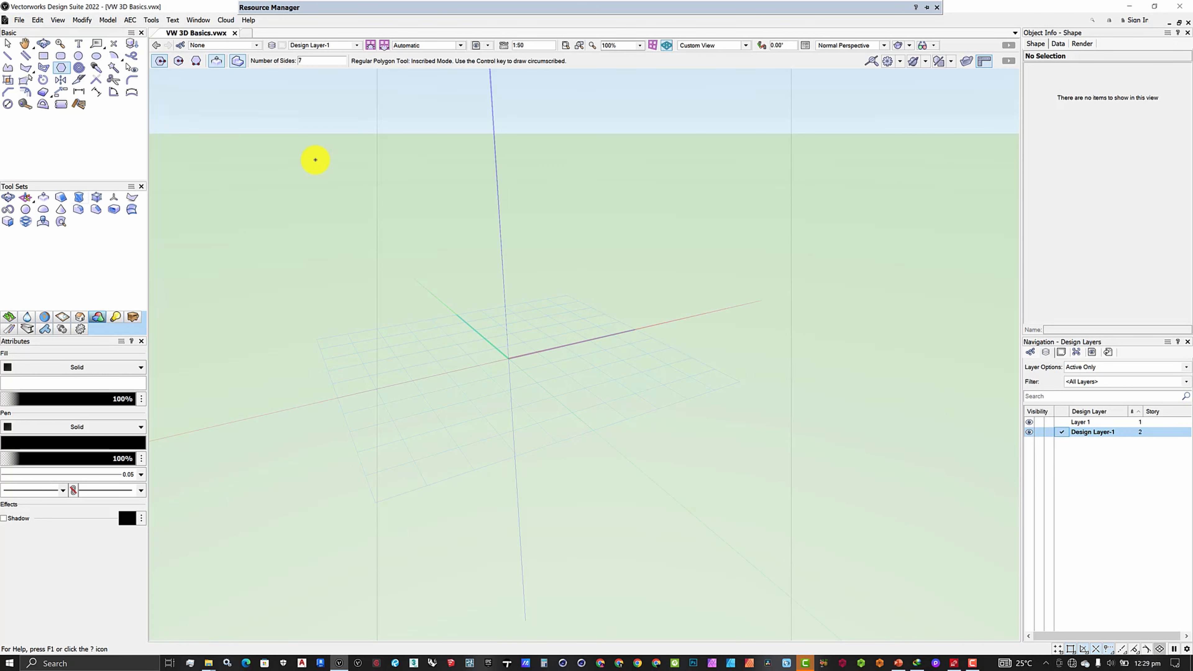
{"action": "middle_click_drag", "start_coordinate": [544, 348], "coordinate": [436, 338]}
{"action": "left_click", "coordinate": [454, 365]}
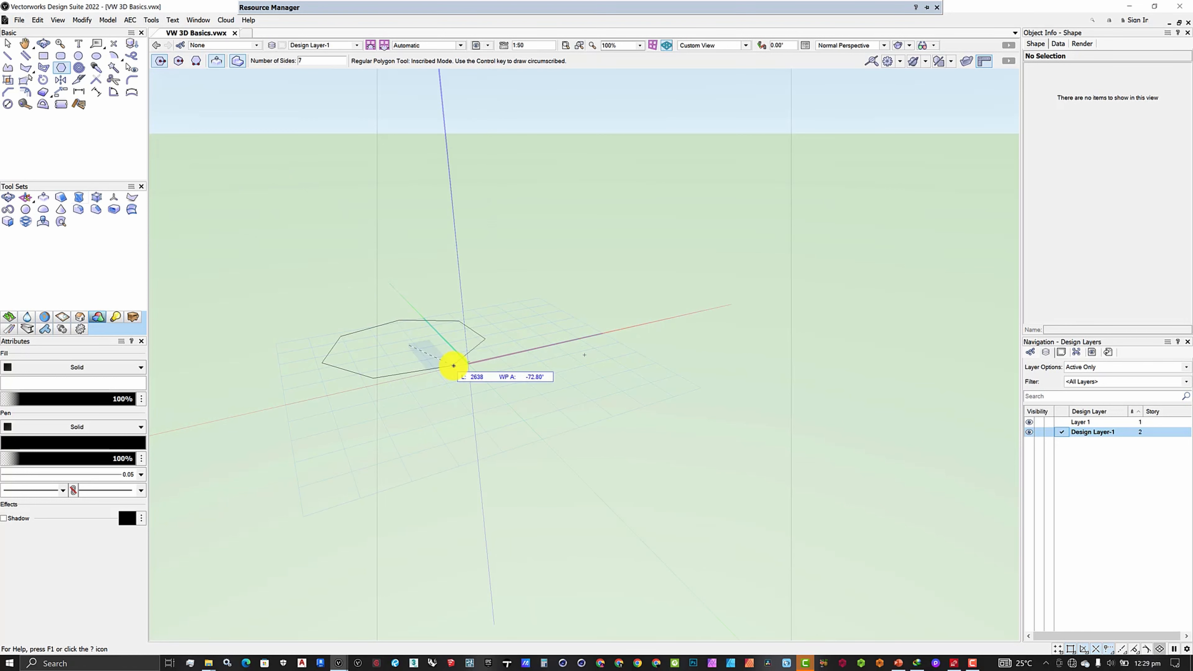
{"action": "left_click", "coordinate": [439, 360]}
{"action": "middle_click_drag", "start_coordinate": [445, 344], "coordinate": [483, 377]}
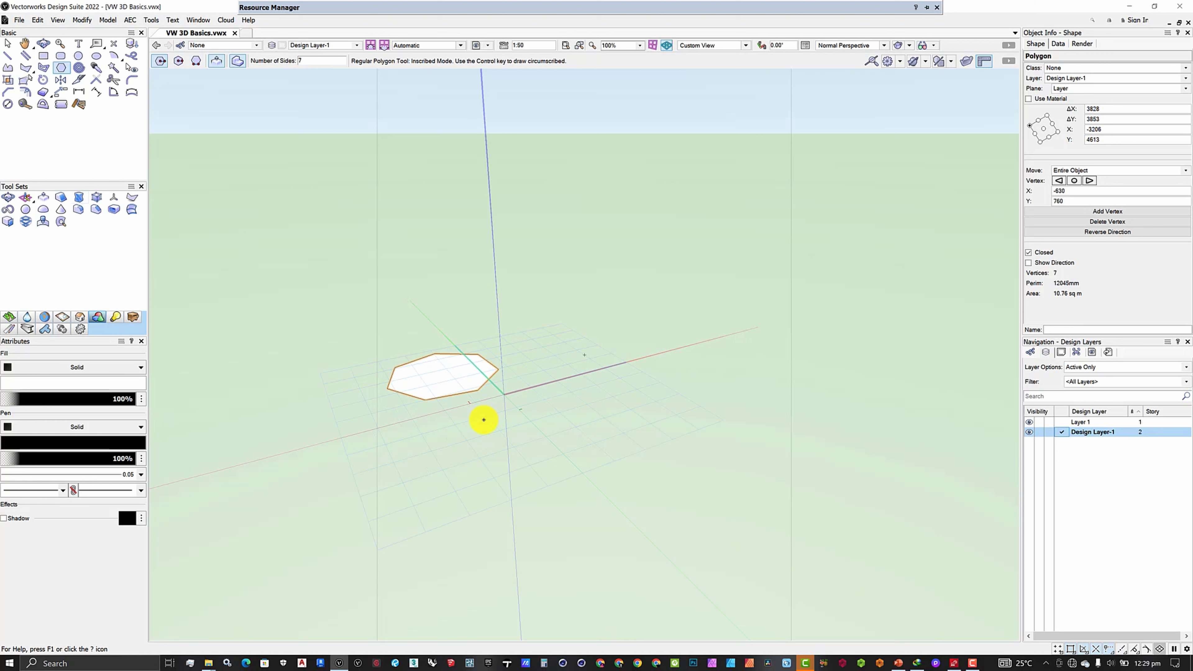
Extrude the heptagon to a height of 12000 mm
{"action": "key", "text": "ctrl+e"}
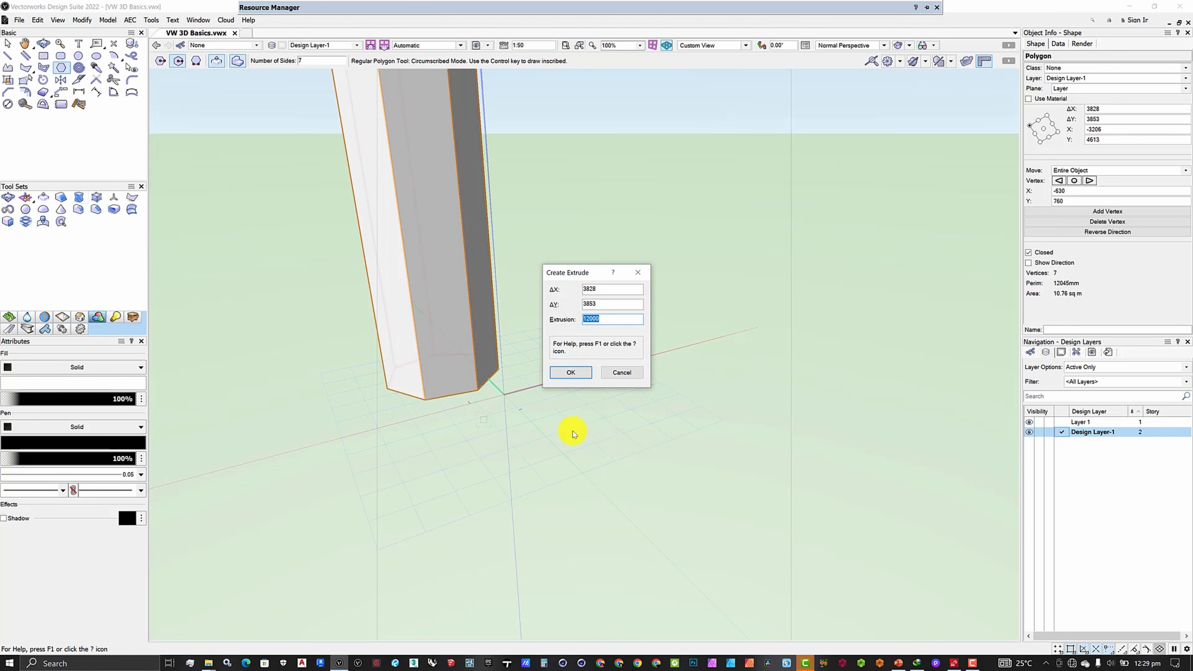
{"action": "left_click", "coordinate": [581, 379]}
{"action": "scroll", "coordinate": [607, 469], "scroll_direction": "down", "scroll_amount": 5}
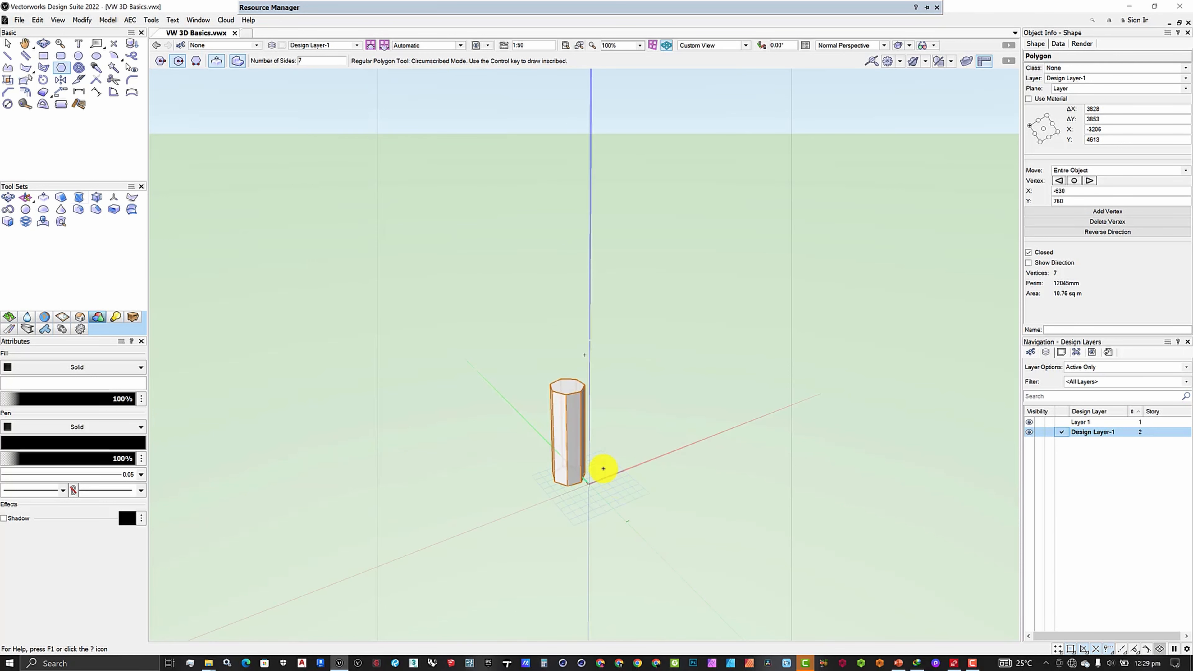
{"action": "scroll", "coordinate": [605, 455], "scroll_direction": "up", "scroll_amount": 3}
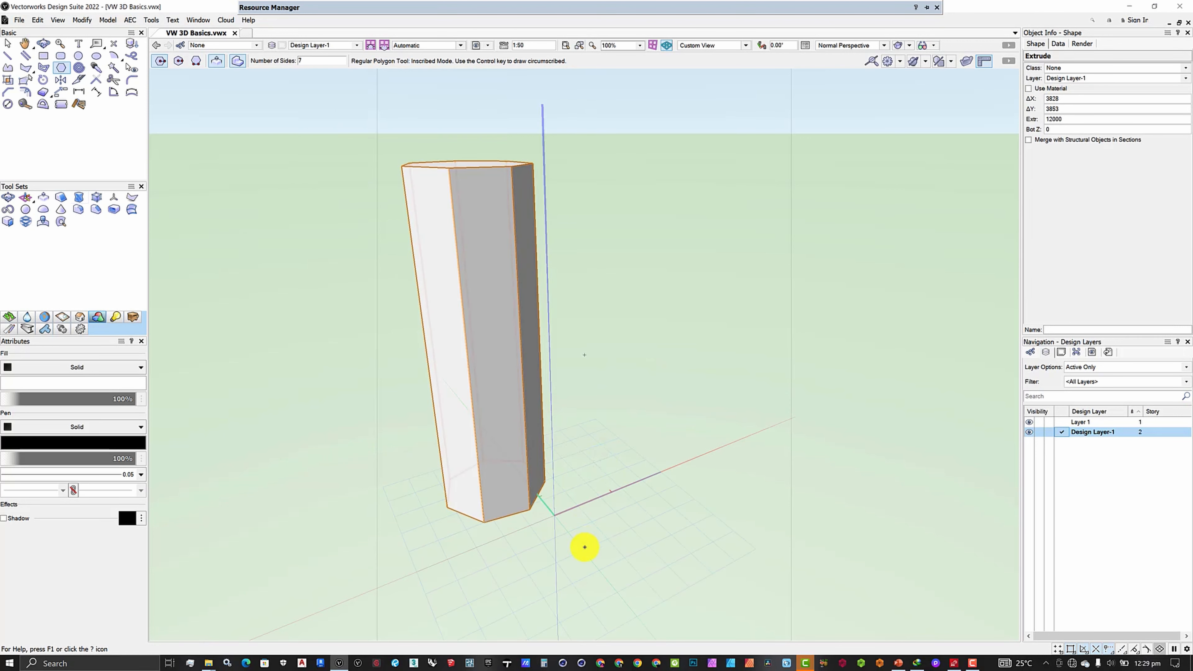
{"action": "scroll", "coordinate": [589, 564], "scroll_direction": "down", "scroll_amount": 3}
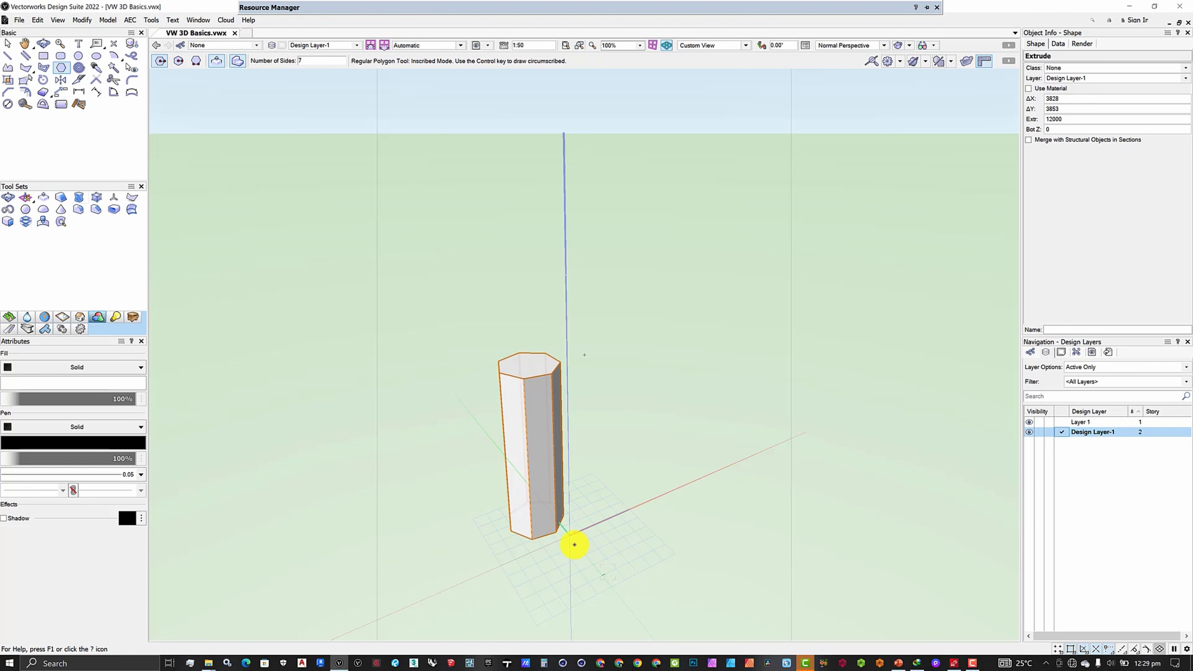
{"action": "scroll", "coordinate": [573, 537], "scroll_direction": "up", "scroll_amount": 3}
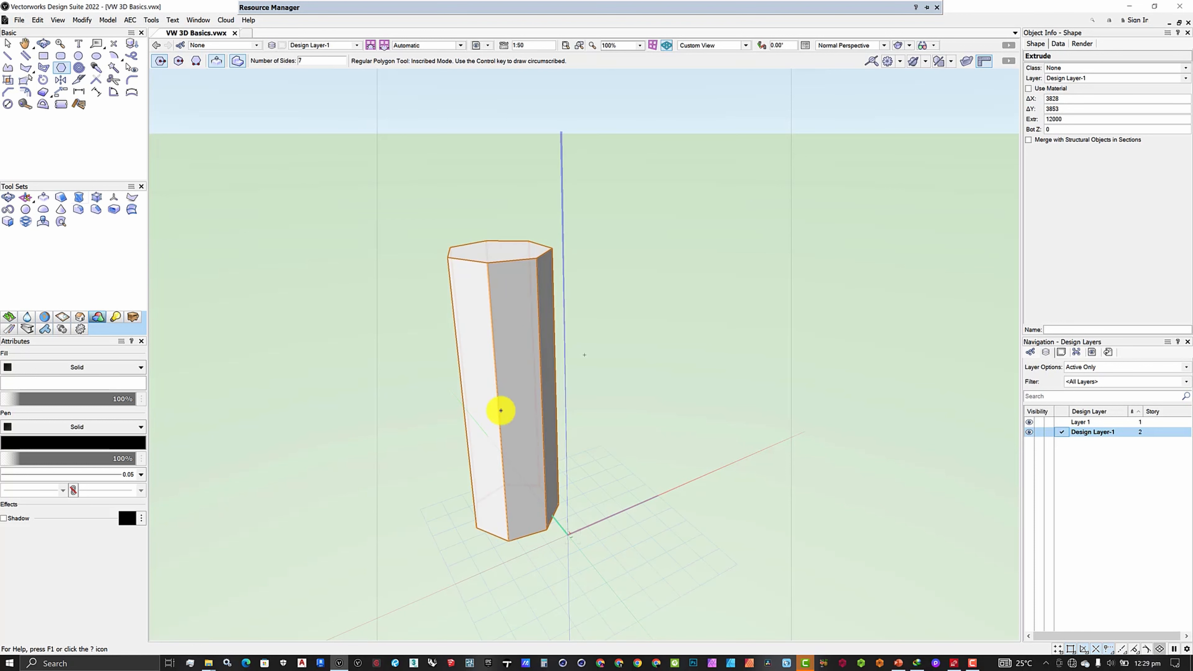
Taper the extrusion with the Deform tool from its top face's center, using a reference about 7488 mm away and a taper ratio of about 2
{"action": "left_click", "coordinate": [42, 44]}
{"action": "left_click_drag", "start_coordinate": [596, 476], "coordinate": [628, 467]}
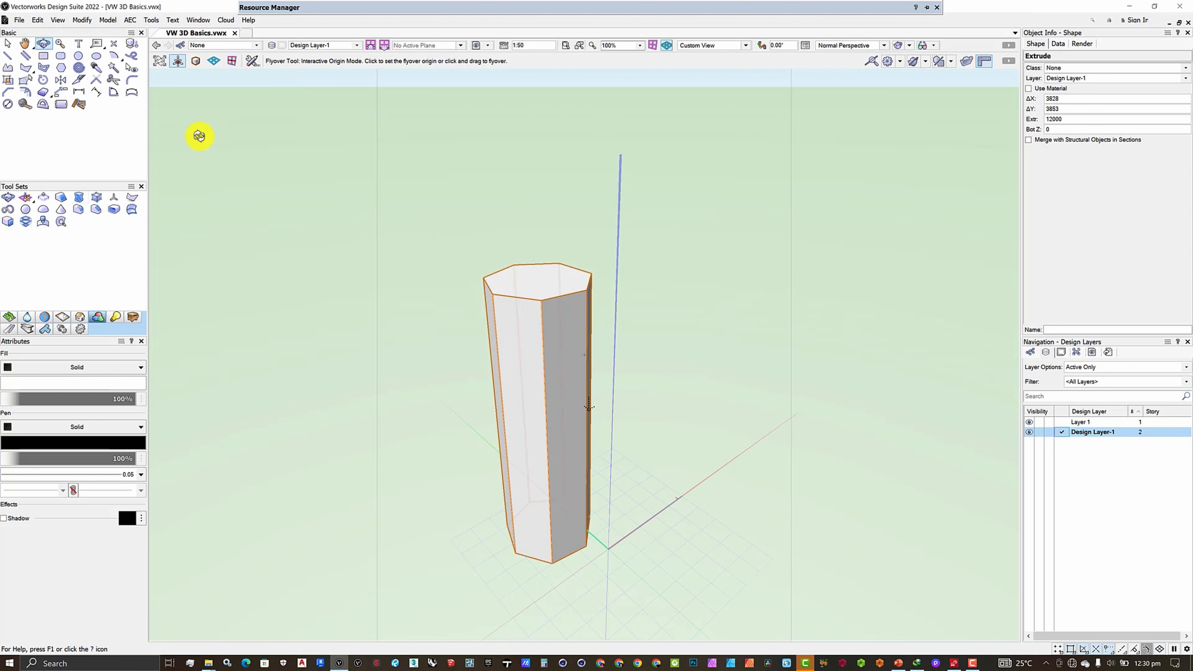
{"action": "left_click", "coordinate": [78, 202]}
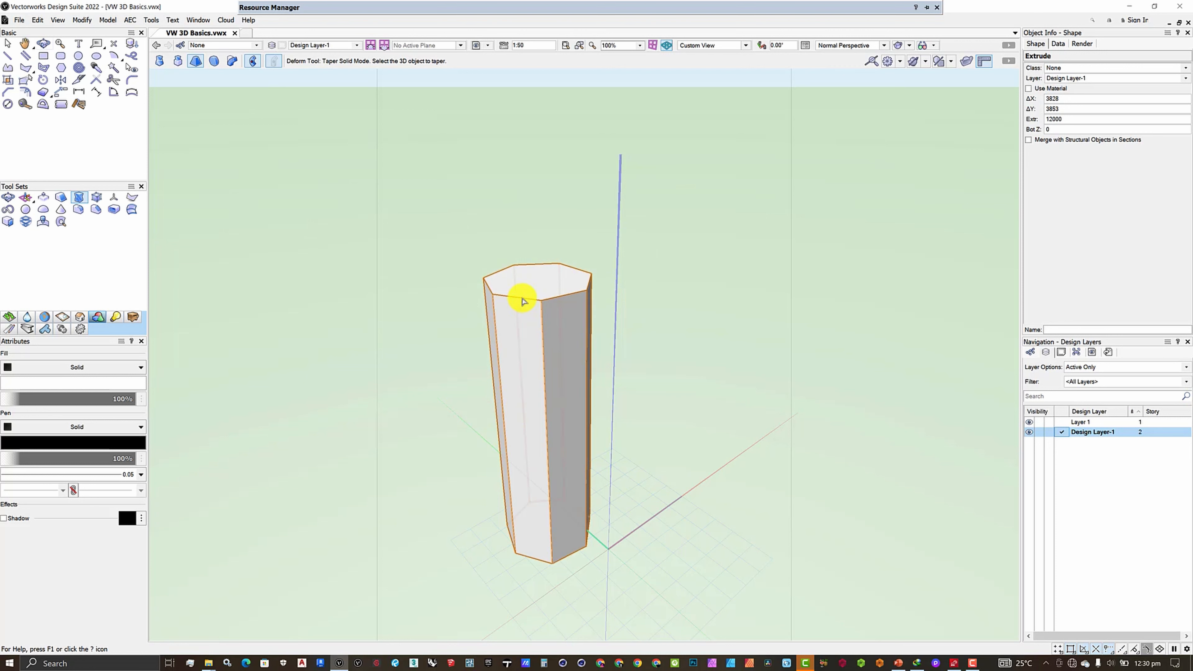
{"action": "left_click", "coordinate": [541, 282]}
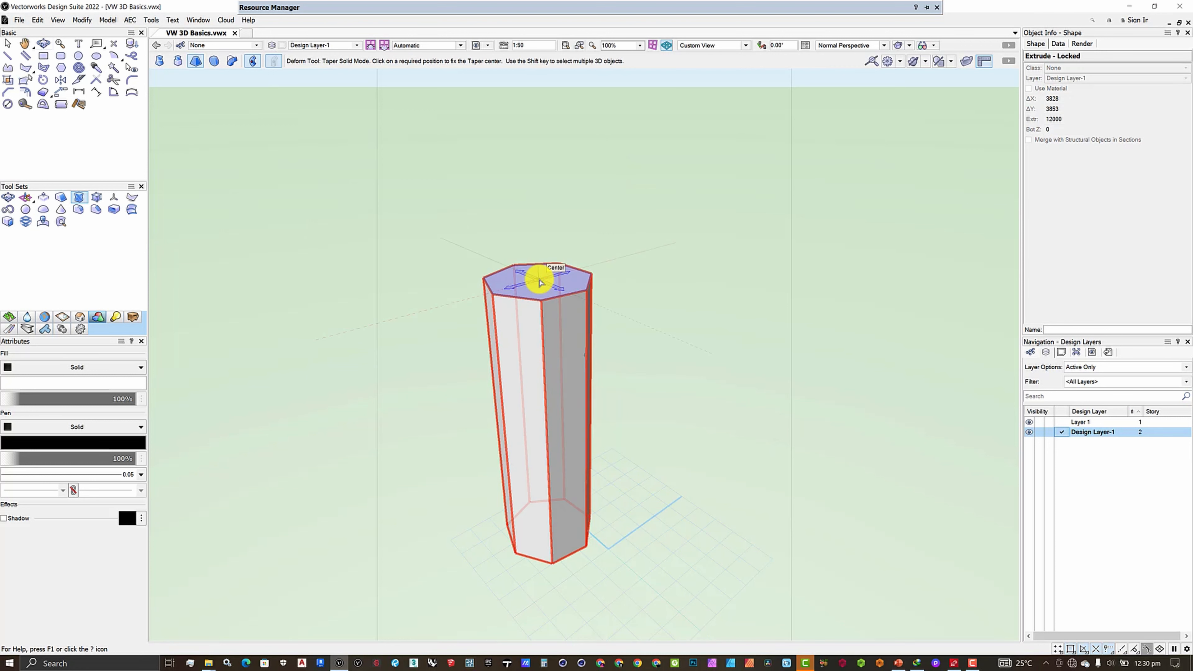
{"action": "left_click", "coordinate": [541, 281]}
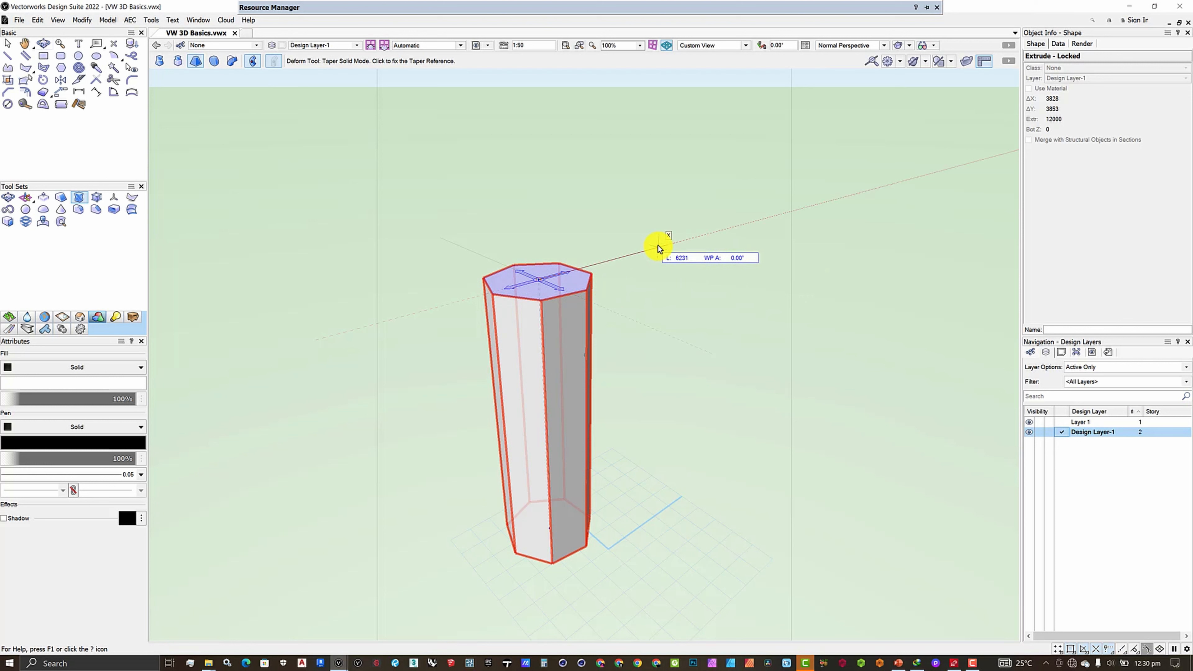
{"action": "left_click", "coordinate": [681, 250]}
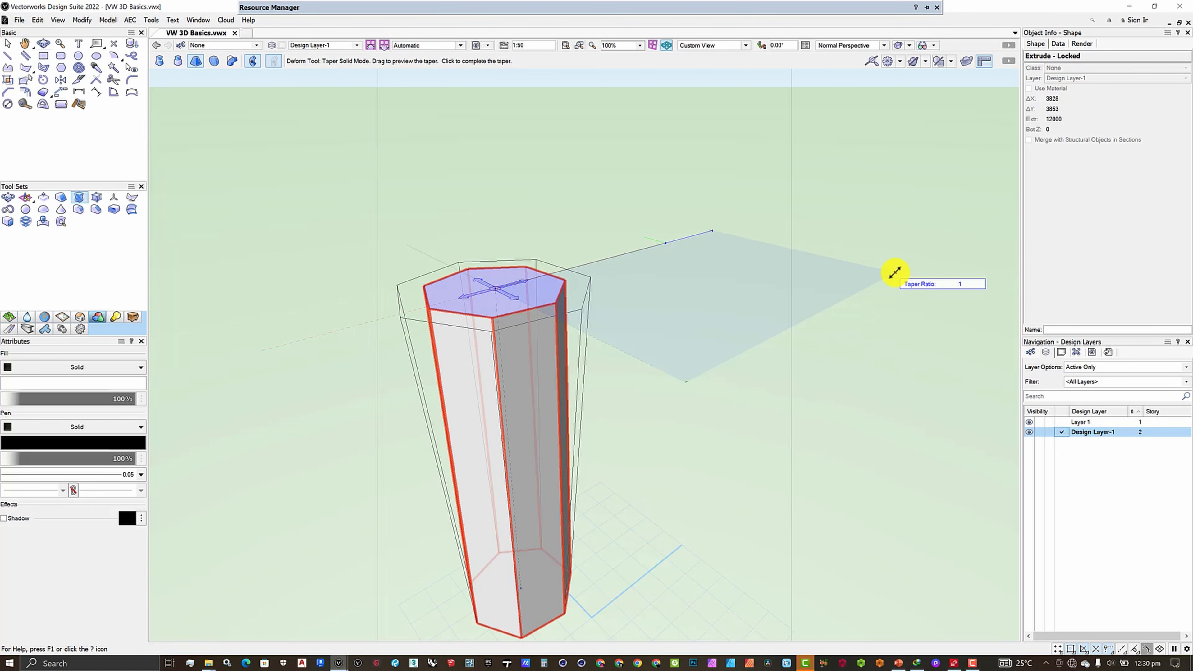
{"action": "scroll", "coordinate": [895, 273], "scroll_direction": "down", "scroll_amount": 2}
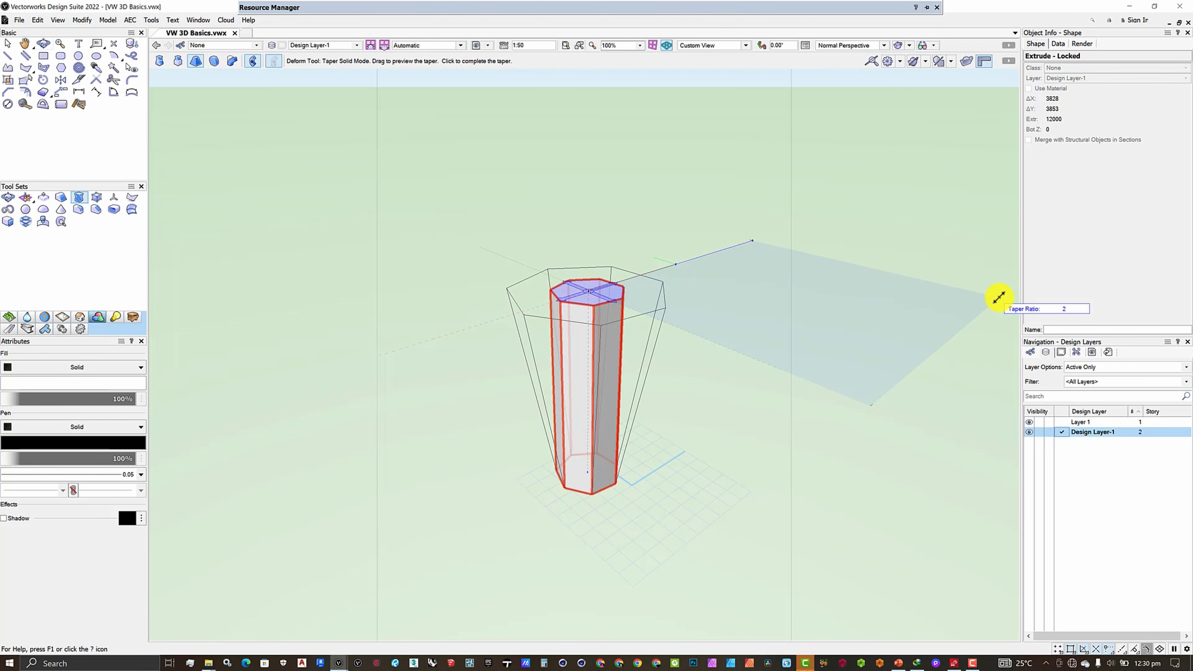
{"action": "scroll", "coordinate": [875, 335], "scroll_direction": "up", "scroll_amount": 3}
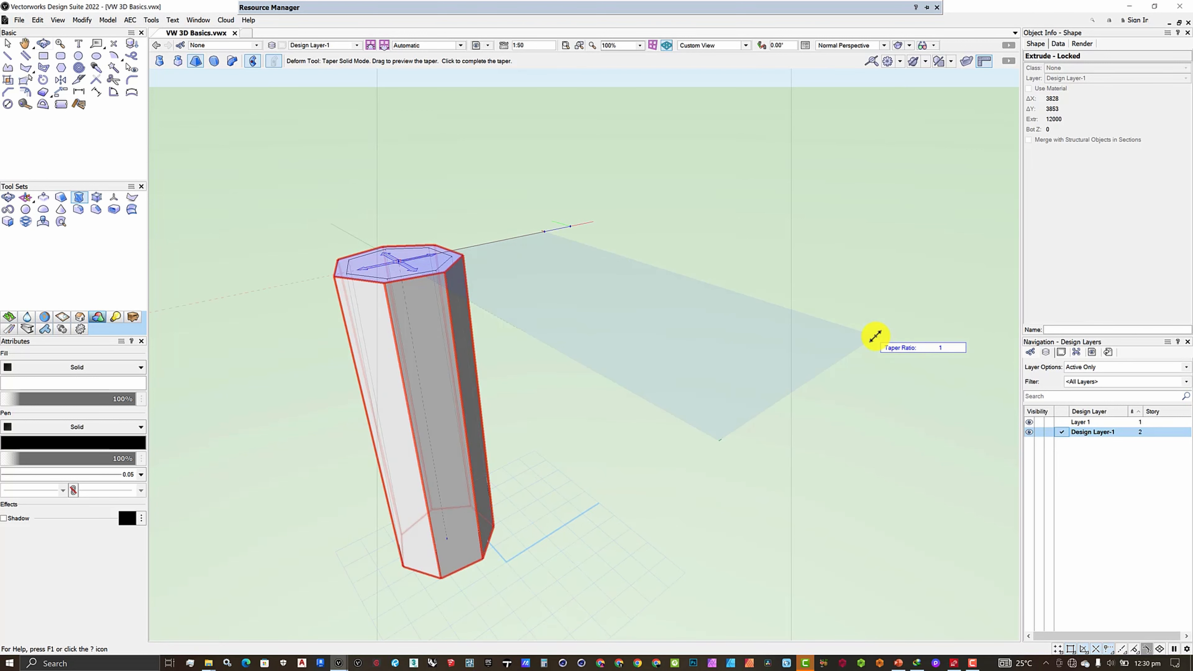
{"action": "scroll", "coordinate": [875, 335], "scroll_direction": "down", "scroll_amount": 4}
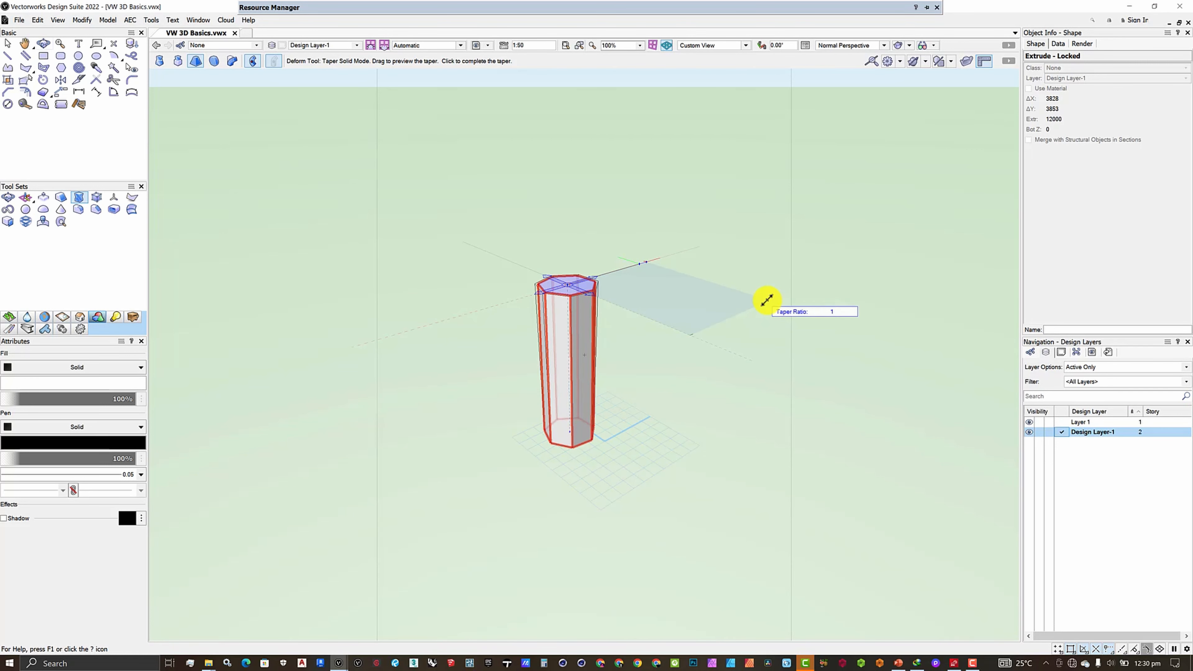
{"action": "scroll", "coordinate": [767, 299], "scroll_direction": "up", "scroll_amount": 4}
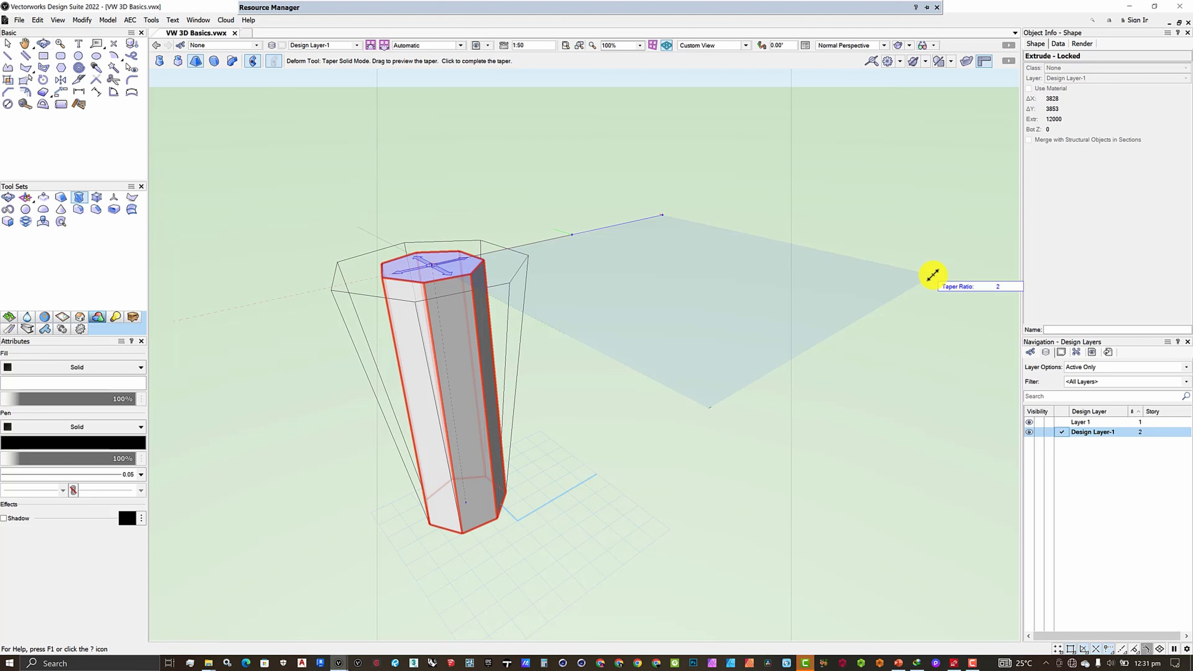
{"action": "left_click", "coordinate": [933, 275]}
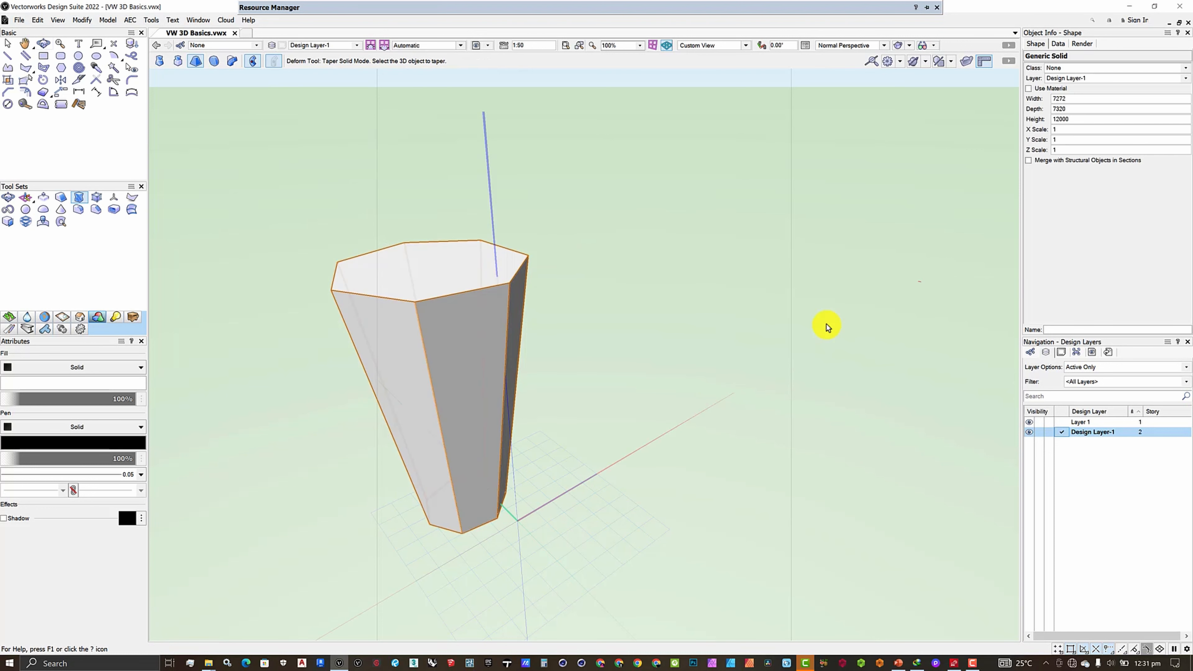
Taper the flared solid inward from its top face's center, using a reference about 22405 mm away along the X axis
{"action": "scroll", "coordinate": [746, 366], "scroll_direction": "down", "scroll_amount": 2}
{"action": "scroll", "coordinate": [746, 366], "scroll_direction": "up", "scroll_amount": 2}
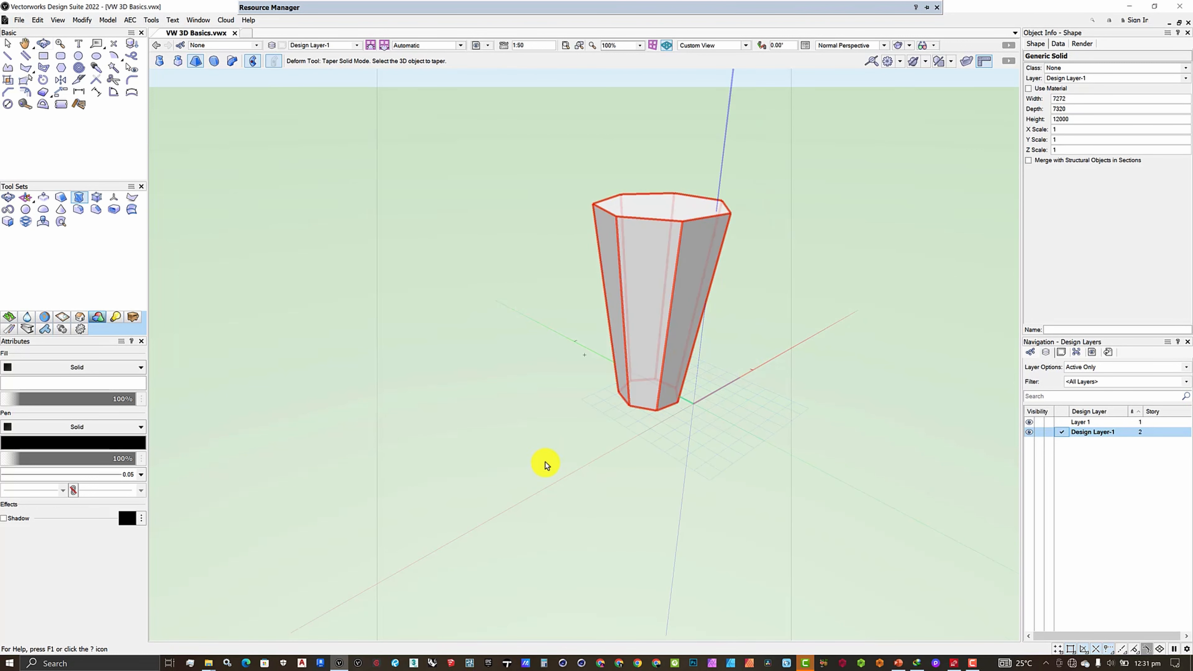
{"action": "scroll", "coordinate": [545, 463], "scroll_direction": "down", "scroll_amount": 2}
{"action": "scroll", "coordinate": [636, 293], "scroll_direction": "up", "scroll_amount": 2}
{"action": "left_click", "coordinate": [636, 296]}
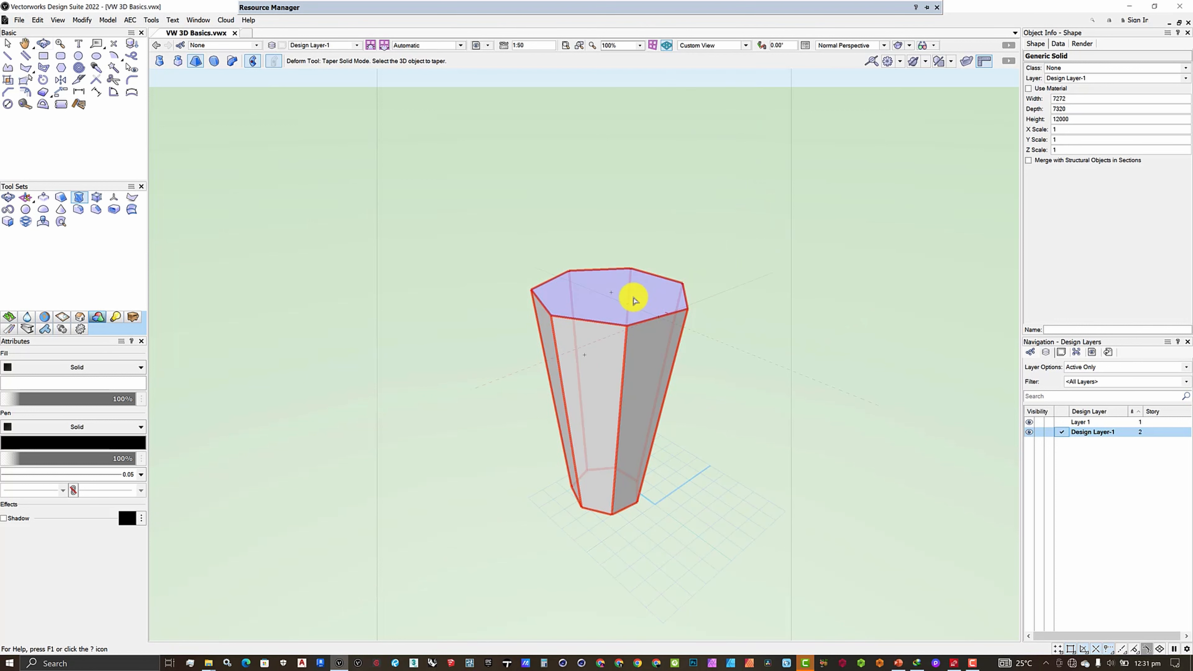
{"action": "left_click", "coordinate": [613, 300]}
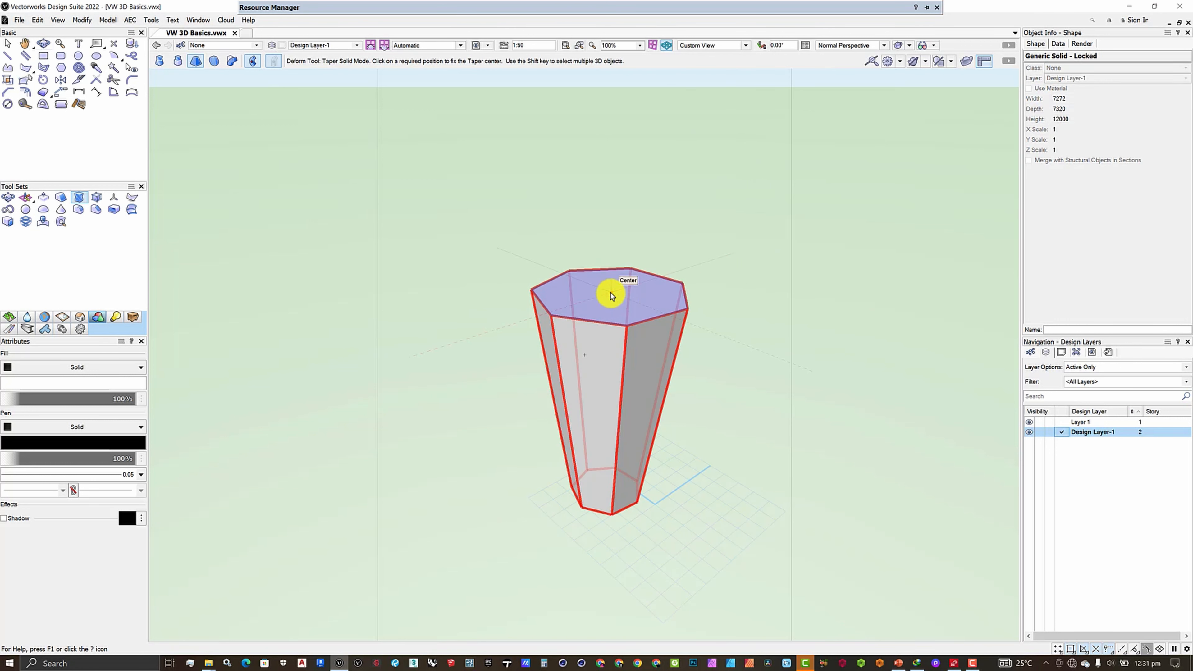
{"action": "left_click", "coordinate": [611, 293]}
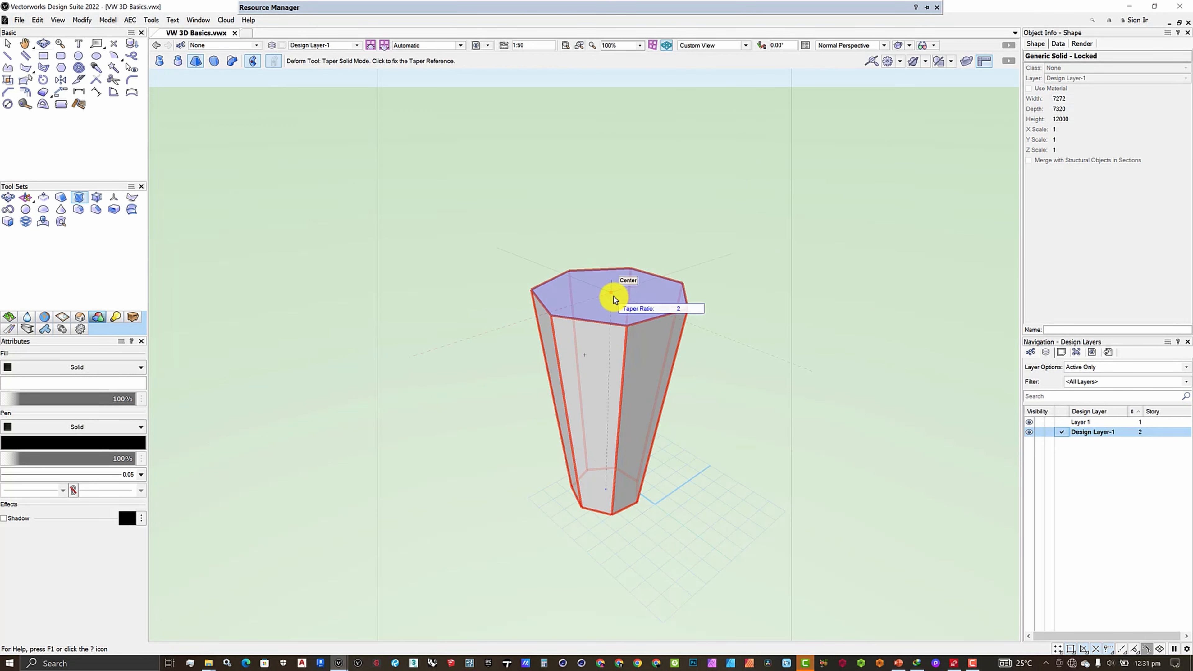
{"action": "left_click", "coordinate": [838, 220]}
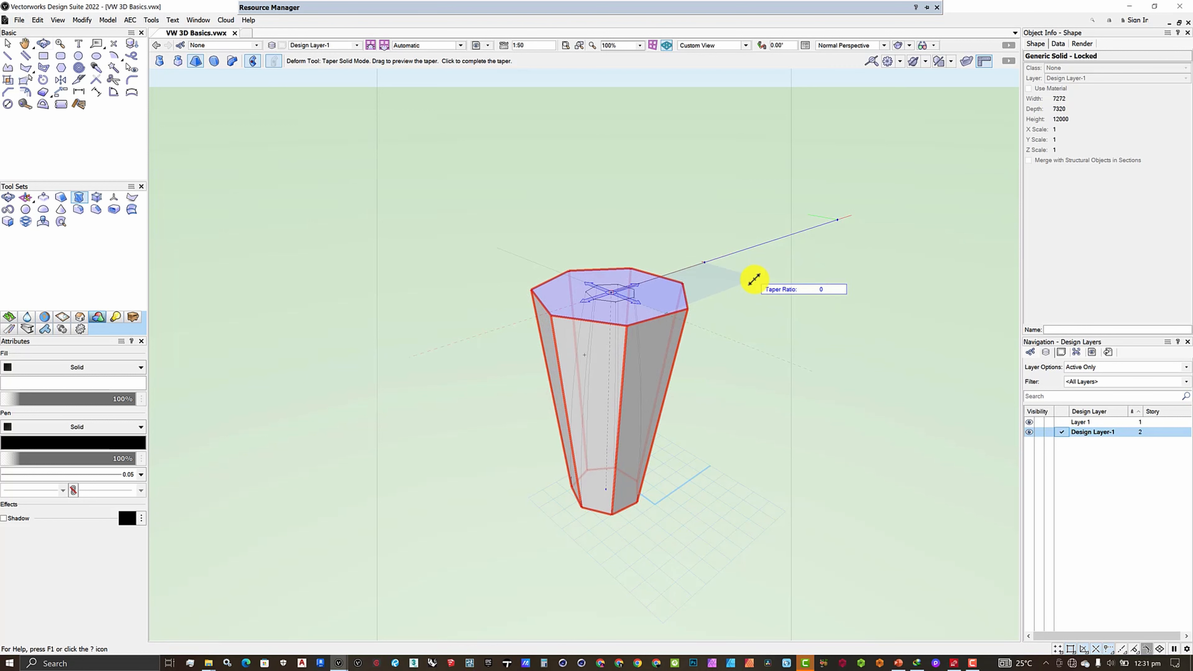
{"action": "left_click", "coordinate": [755, 275]}
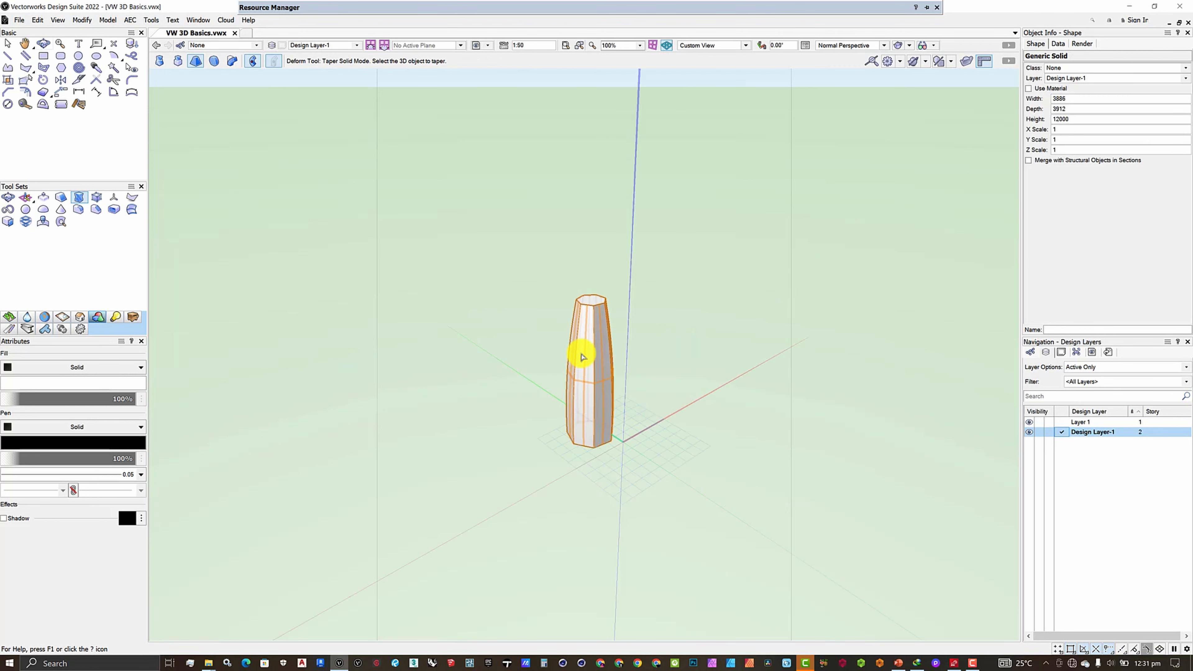
Draw a second seven-sided polygon, about 9574 by 9334 mm, on the ground plane beside the tapered solid
{"action": "scroll", "coordinate": [626, 405], "scroll_direction": "up", "scroll_amount": 2}
{"action": "left_click", "coordinate": [43, 44]}
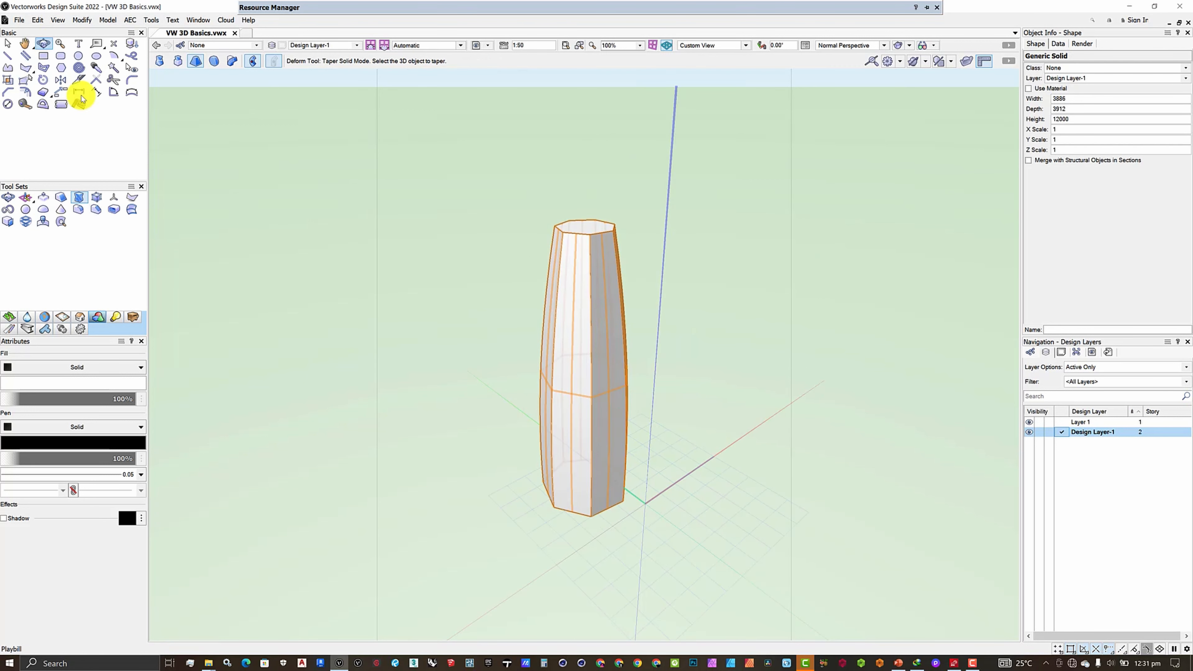
{"action": "left_click_drag", "start_coordinate": [618, 459], "coordinate": [728, 474]}
{"action": "left_click_drag", "start_coordinate": [371, 360], "coordinate": [88, 201]}
{"action": "left_click", "coordinate": [79, 197]}
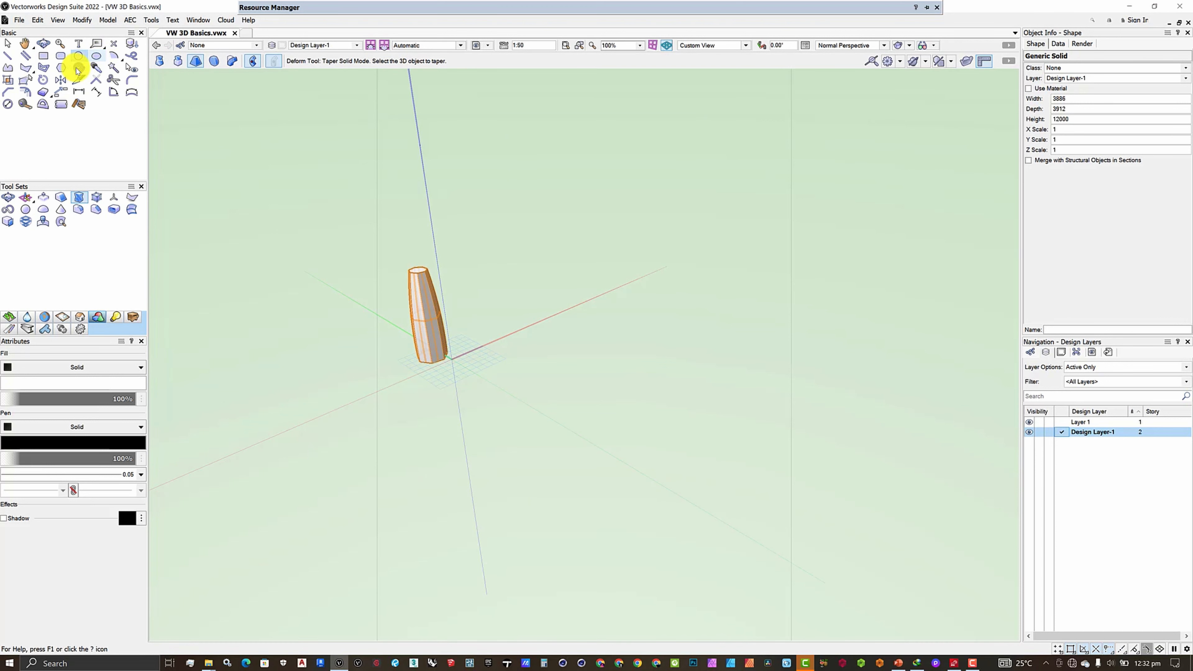
{"action": "left_click", "coordinate": [61, 67]}
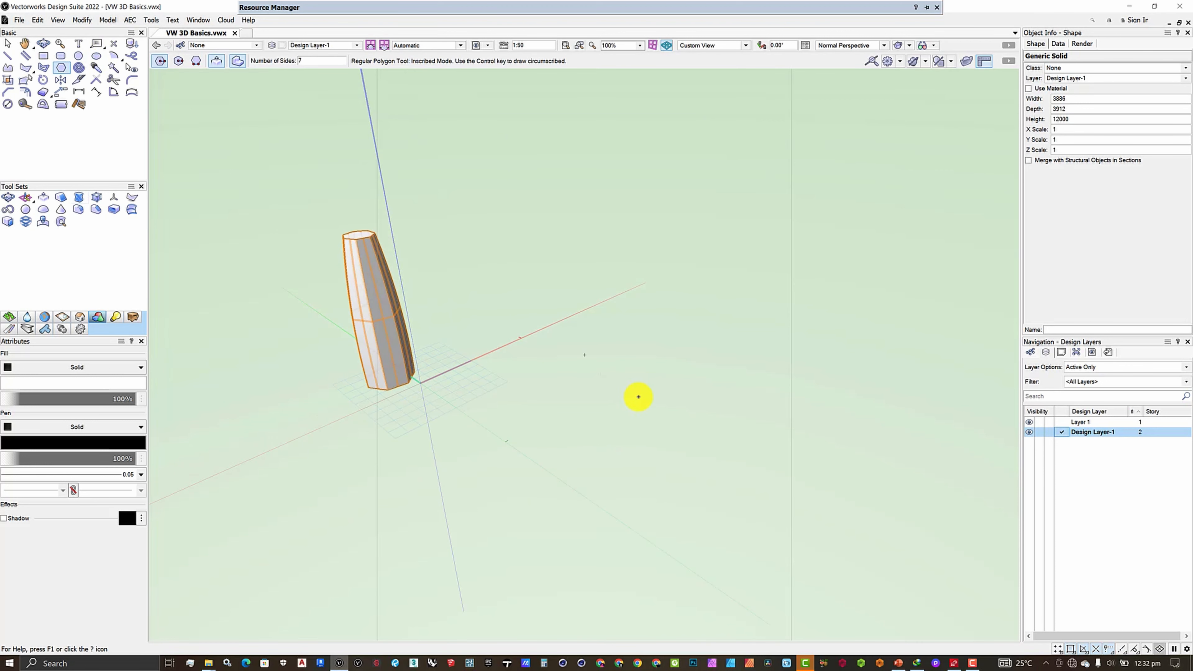
{"action": "left_click", "coordinate": [610, 382]}
{"action": "left_click", "coordinate": [672, 441]}
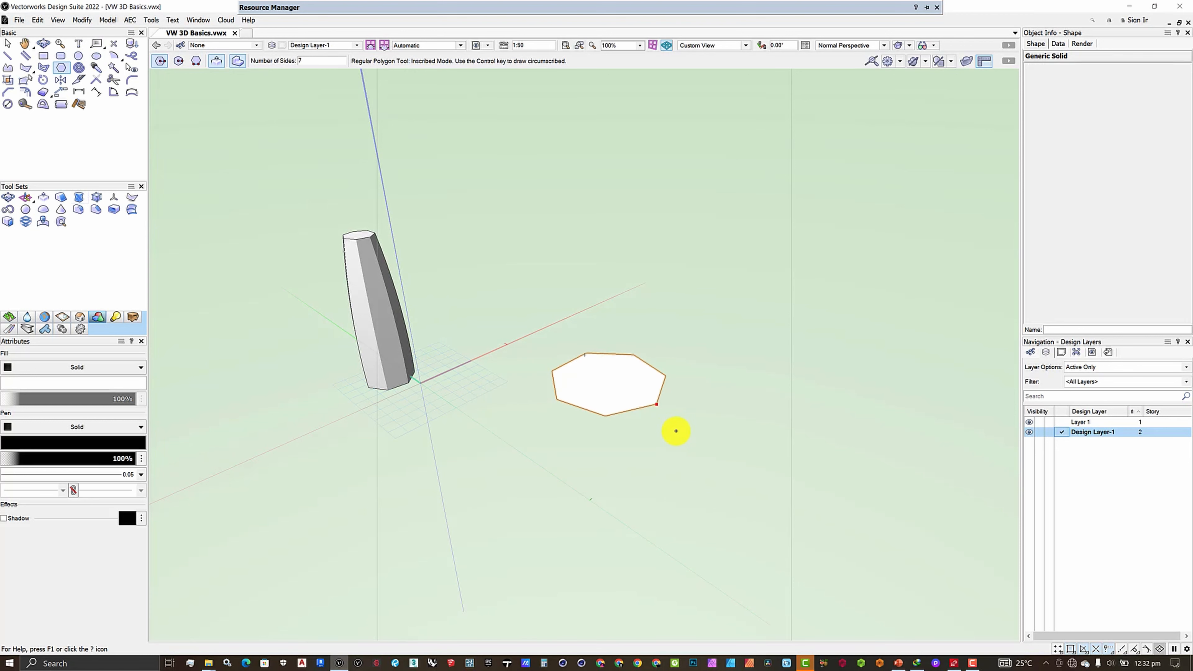
Extrude the second heptagon to 12000 mm and decline creating a backup copy
{"action": "key", "text": "u"}
{"action": "key", "text": "Return"}
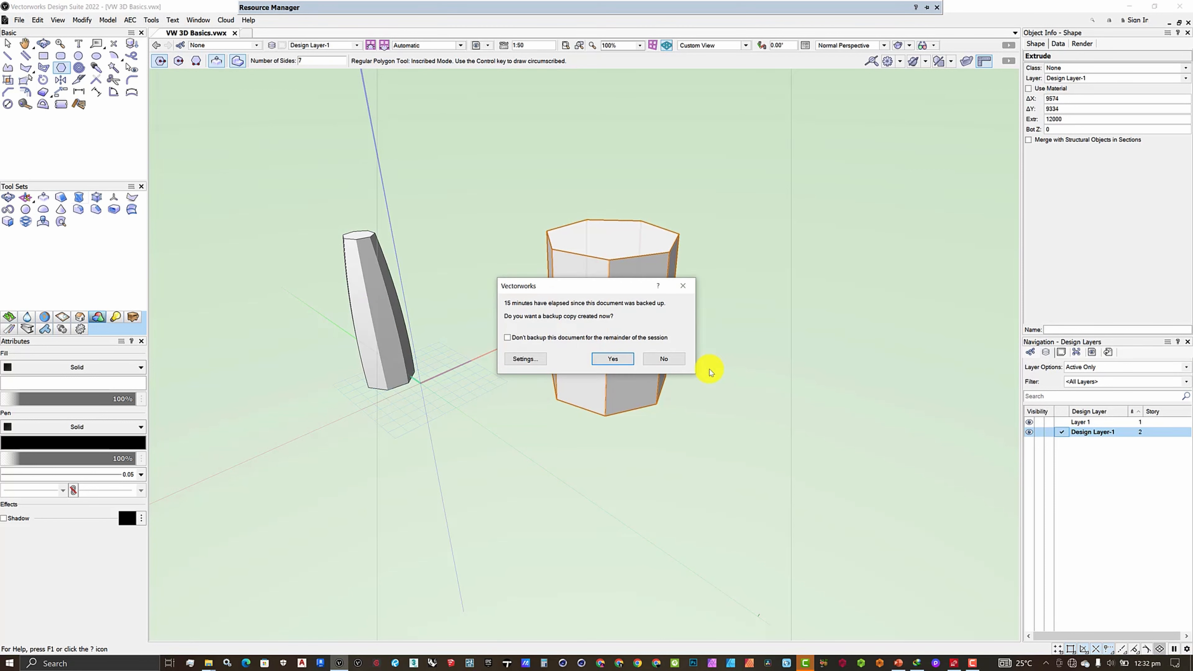
{"action": "left_click", "coordinate": [664, 359]}
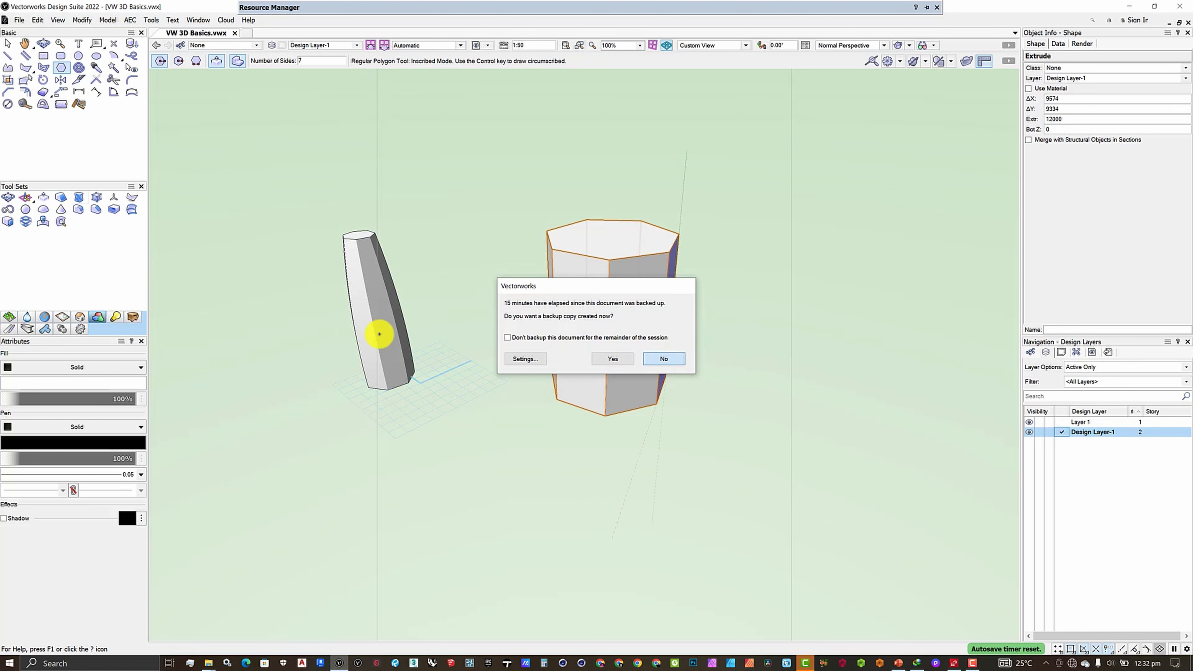
Bulge the second heptagonal extrusion inward with the Deform tool from its top face's center, using a reference about 4424 mm away and a bulge ratio of about 1
{"action": "left_click", "coordinate": [78, 197]}
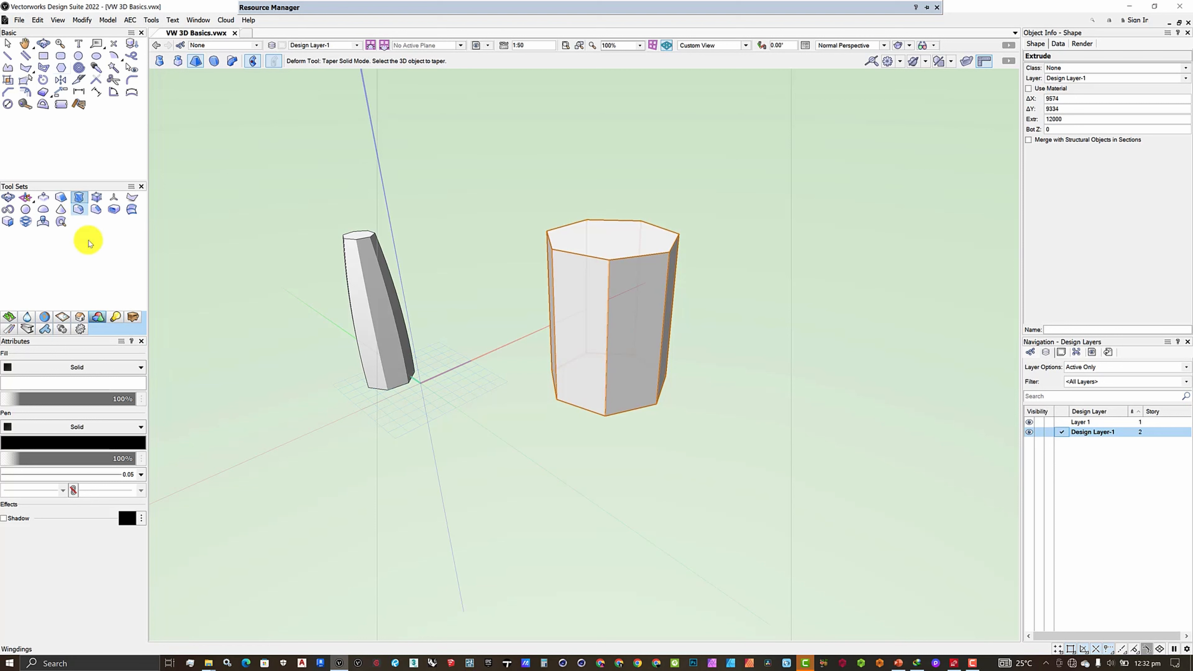
{"action": "scroll", "coordinate": [322, 434], "scroll_direction": "down", "scroll_amount": 3}
{"action": "scroll", "coordinate": [364, 370], "scroll_direction": "up", "scroll_amount": 3}
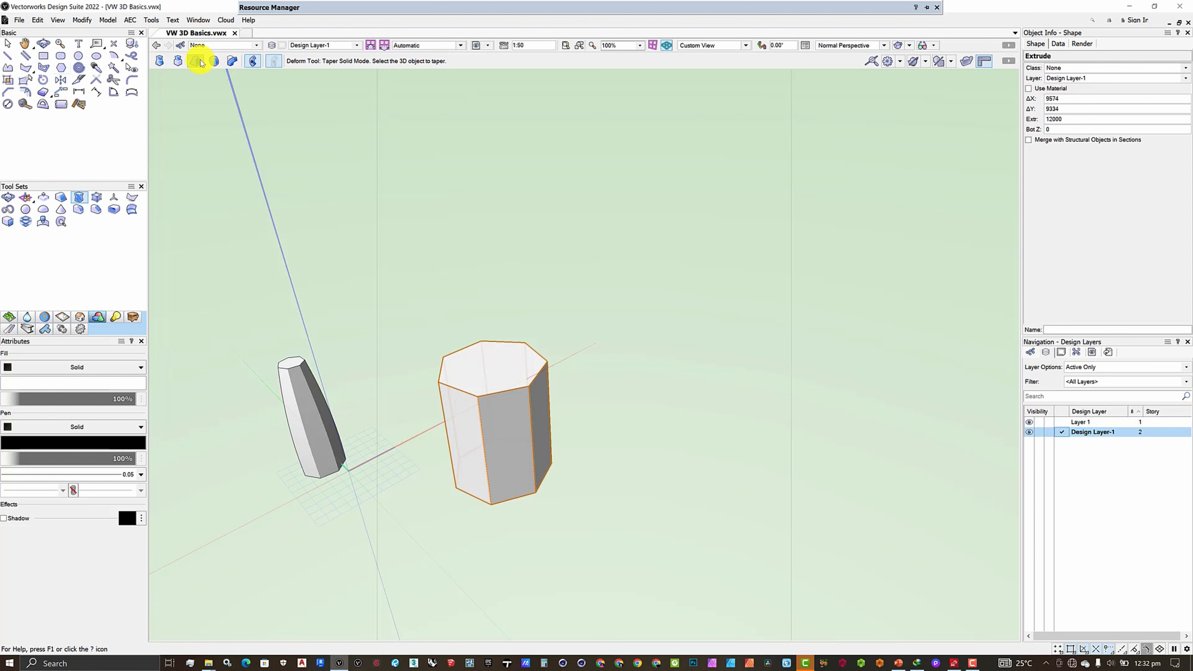
{"action": "left_click", "coordinate": [215, 64]}
{"action": "scroll", "coordinate": [469, 480], "scroll_direction": "up", "scroll_amount": 2}
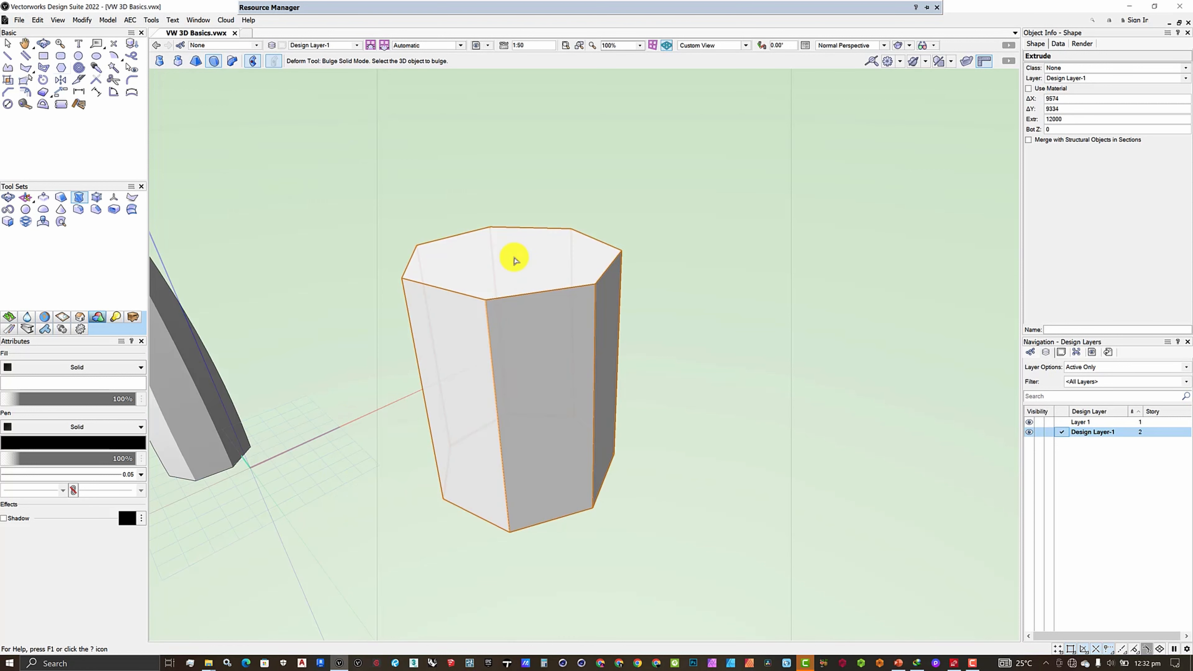
{"action": "scroll", "coordinate": [513, 263], "scroll_direction": "down", "scroll_amount": 1}
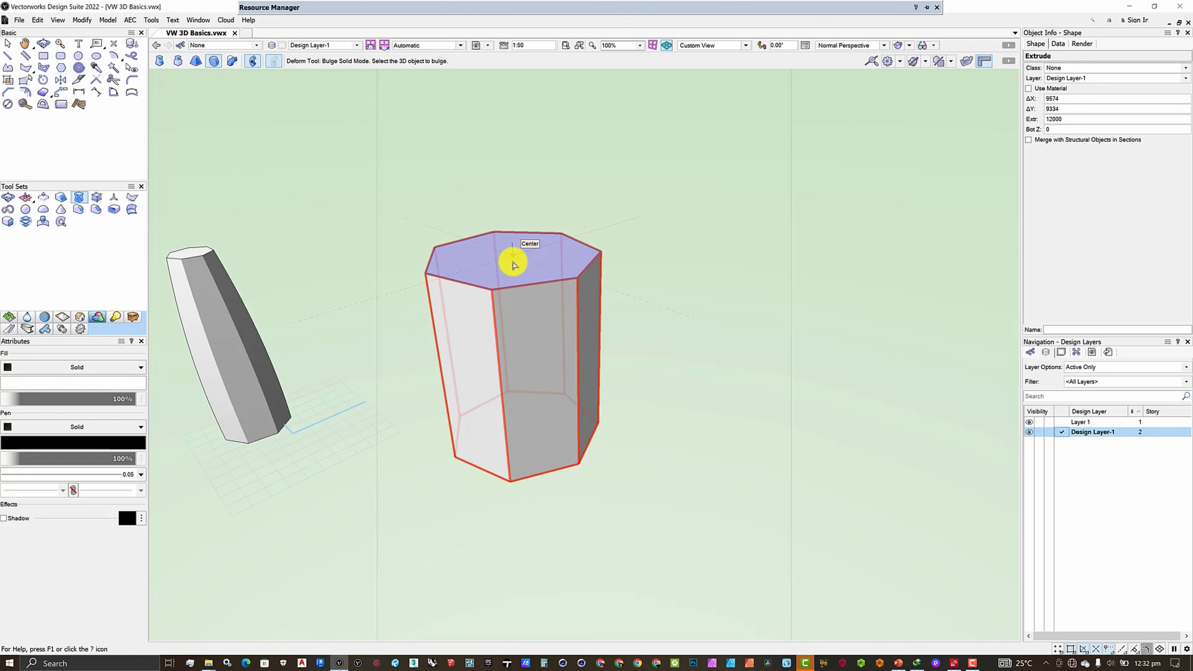
{"action": "scroll", "coordinate": [516, 256], "scroll_direction": "down", "scroll_amount": 2}
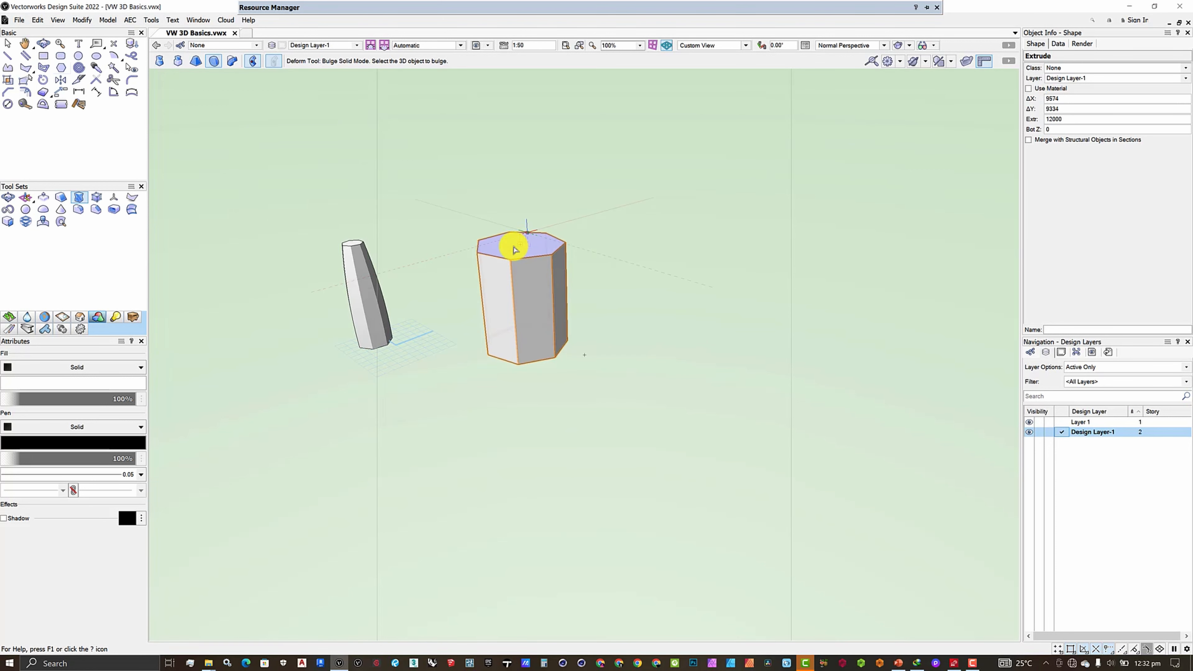
{"action": "left_click", "coordinate": [521, 246]}
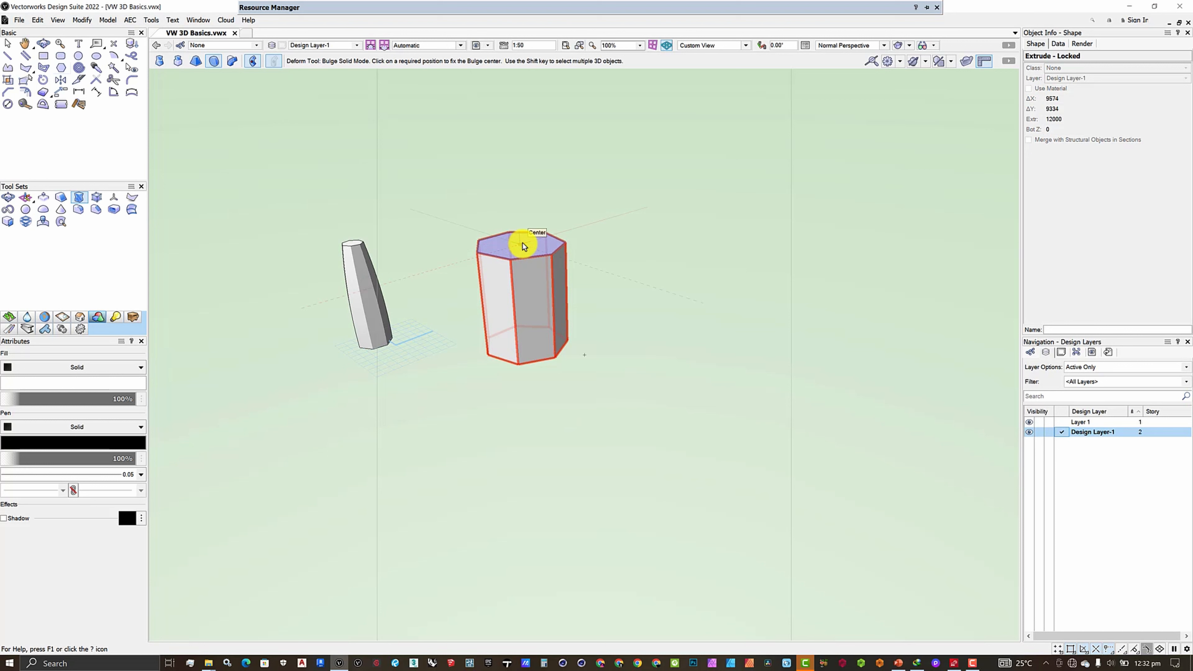
{"action": "scroll", "coordinate": [521, 245], "scroll_direction": "up", "scroll_amount": 2}
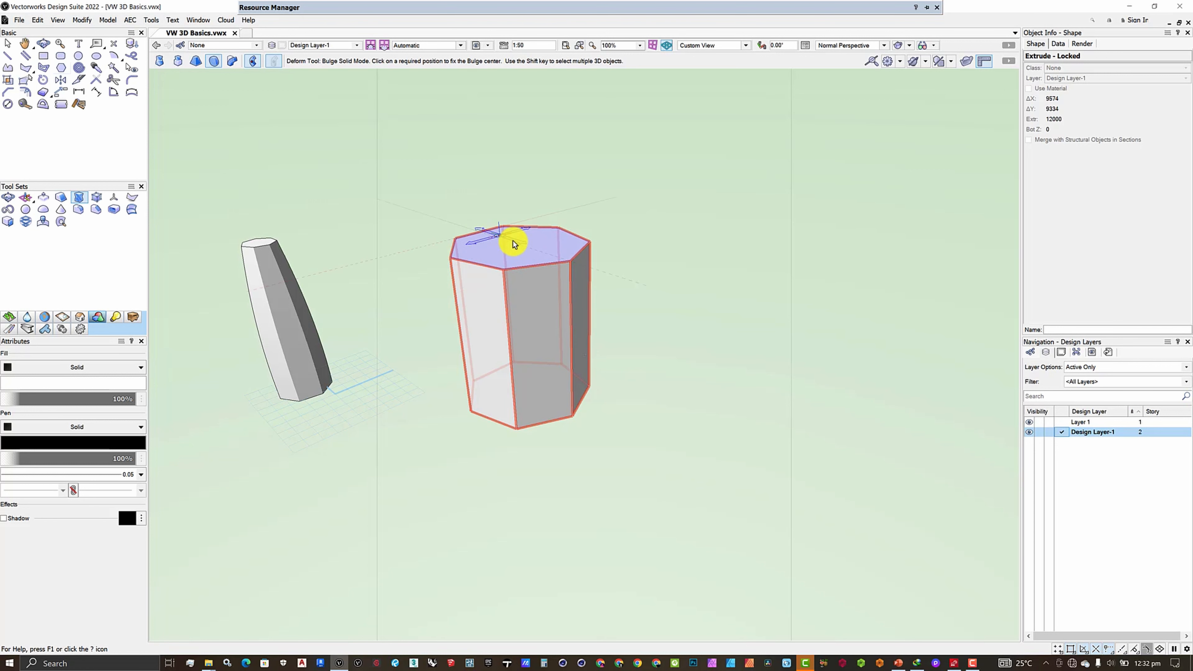
{"action": "left_click", "coordinate": [517, 246]}
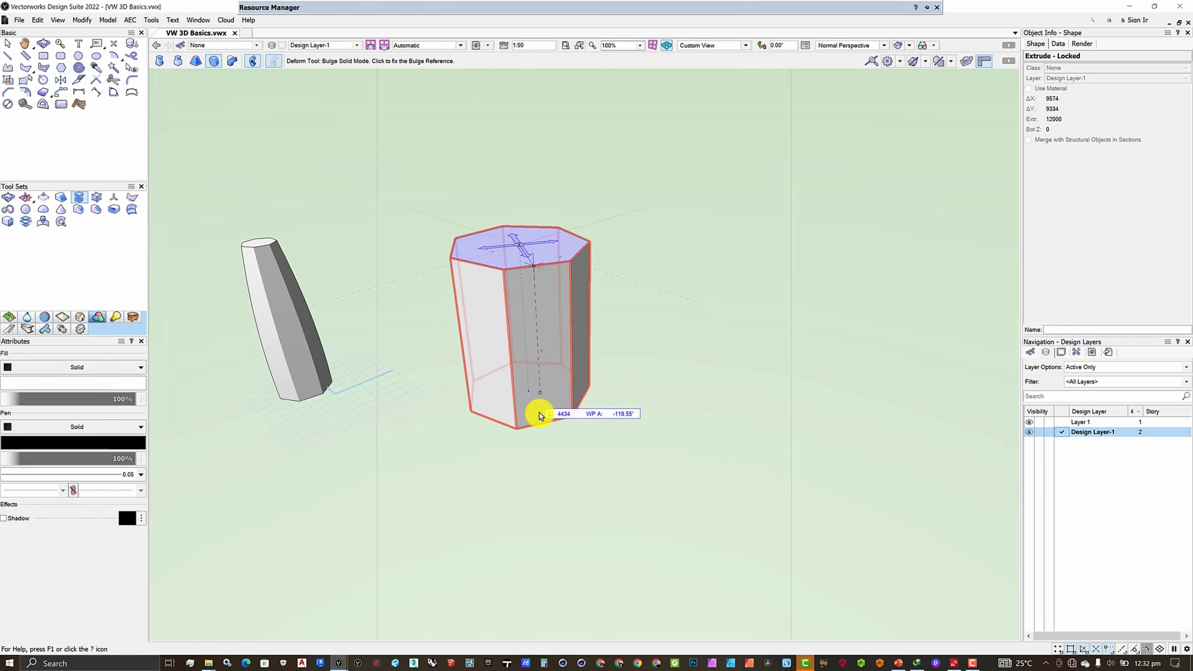
{"action": "scroll", "coordinate": [539, 421], "scroll_direction": "down", "scroll_amount": 3}
{"action": "scroll", "coordinate": [539, 422], "scroll_direction": "up", "scroll_amount": 3}
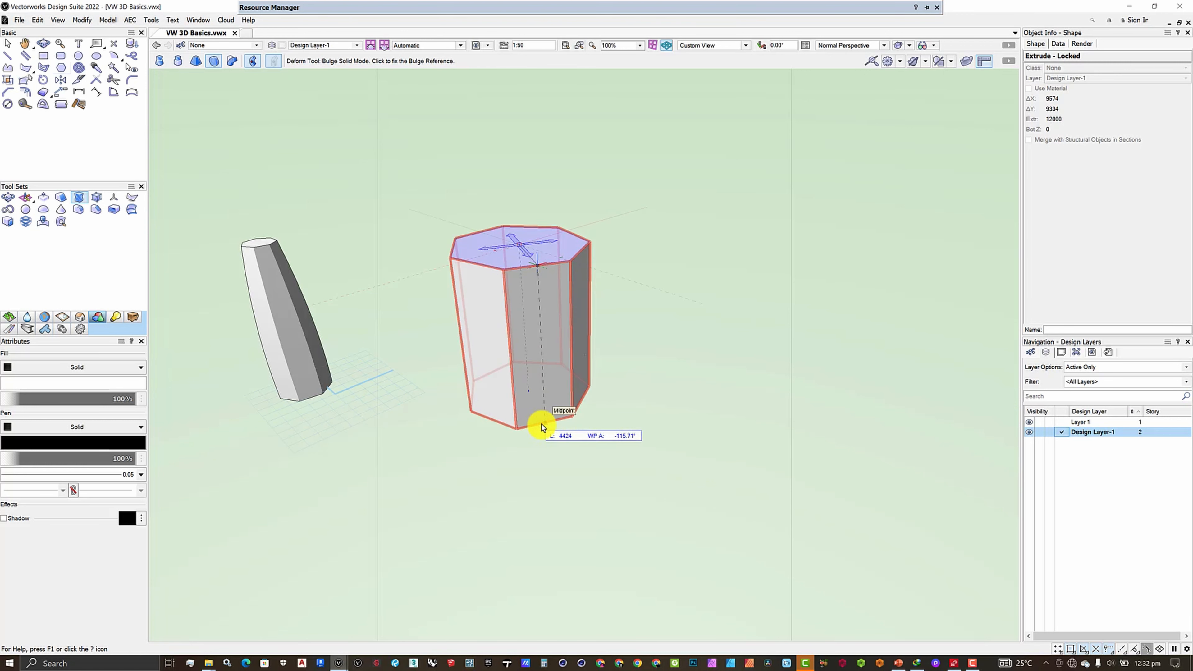
{"action": "left_click", "coordinate": [541, 425]}
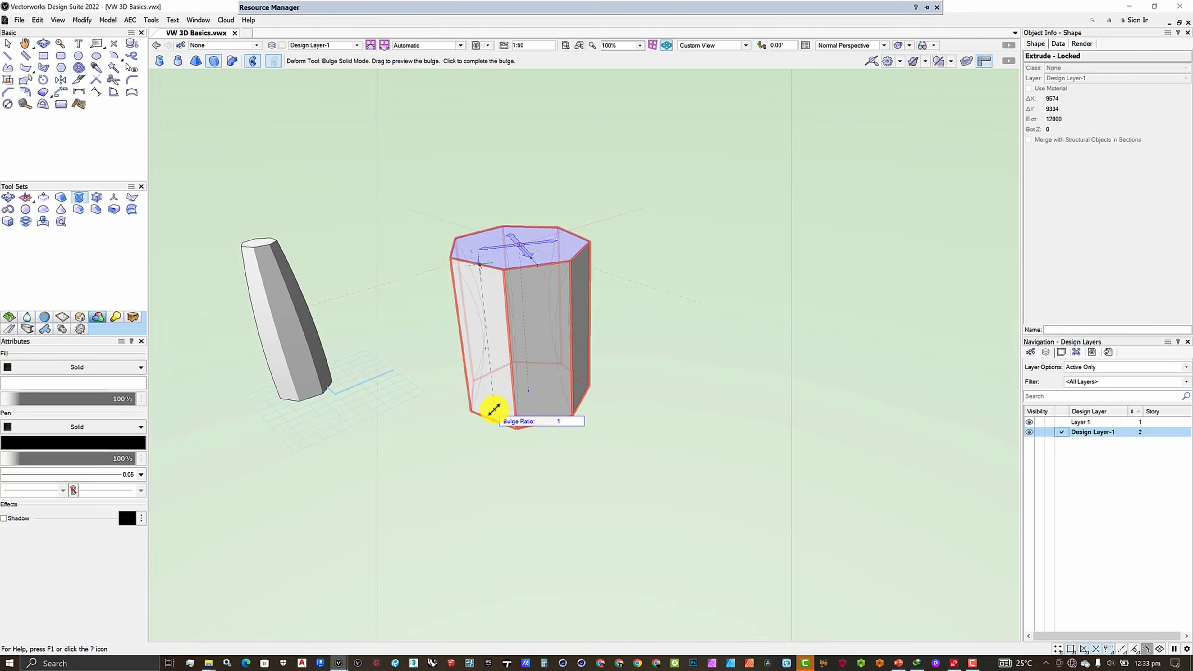
{"action": "left_click", "coordinate": [494, 411]}
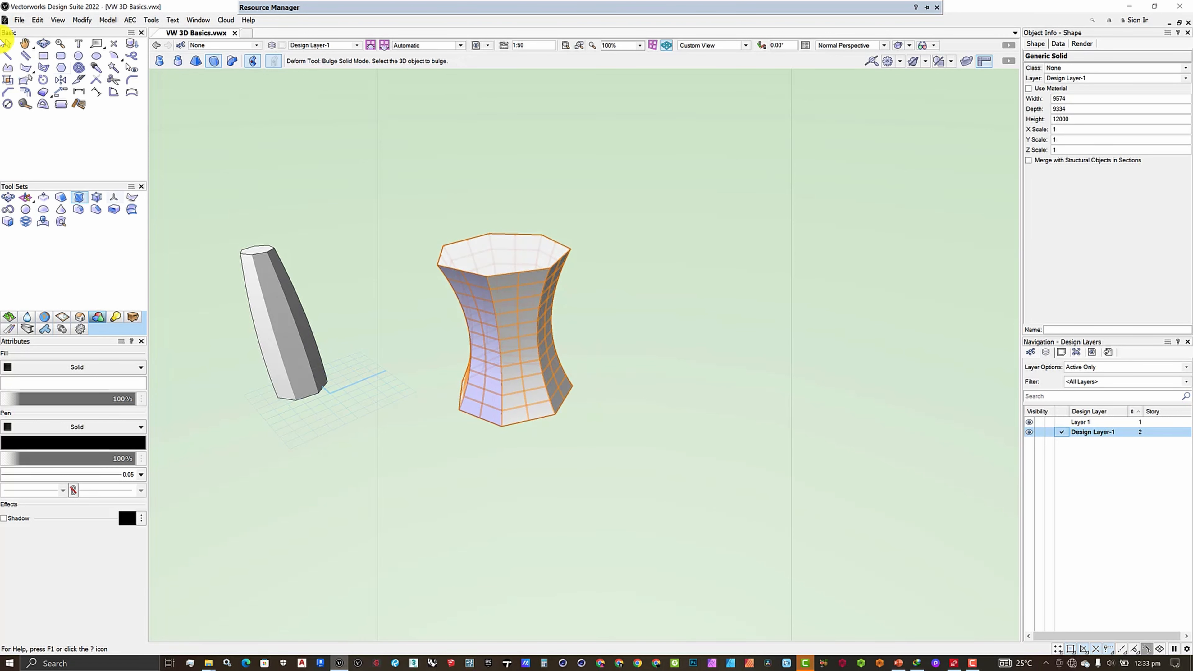
{"action": "left_click", "coordinate": [43, 43]}
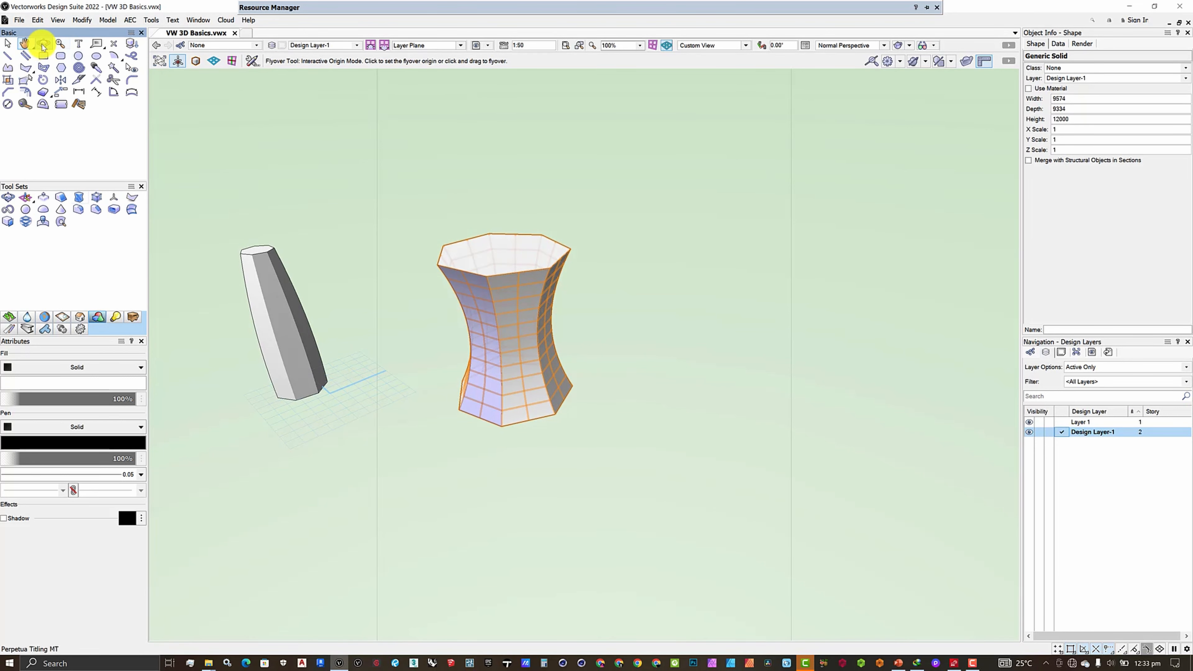
{"action": "left_click_drag", "start_coordinate": [440, 337], "coordinate": [561, 445]}
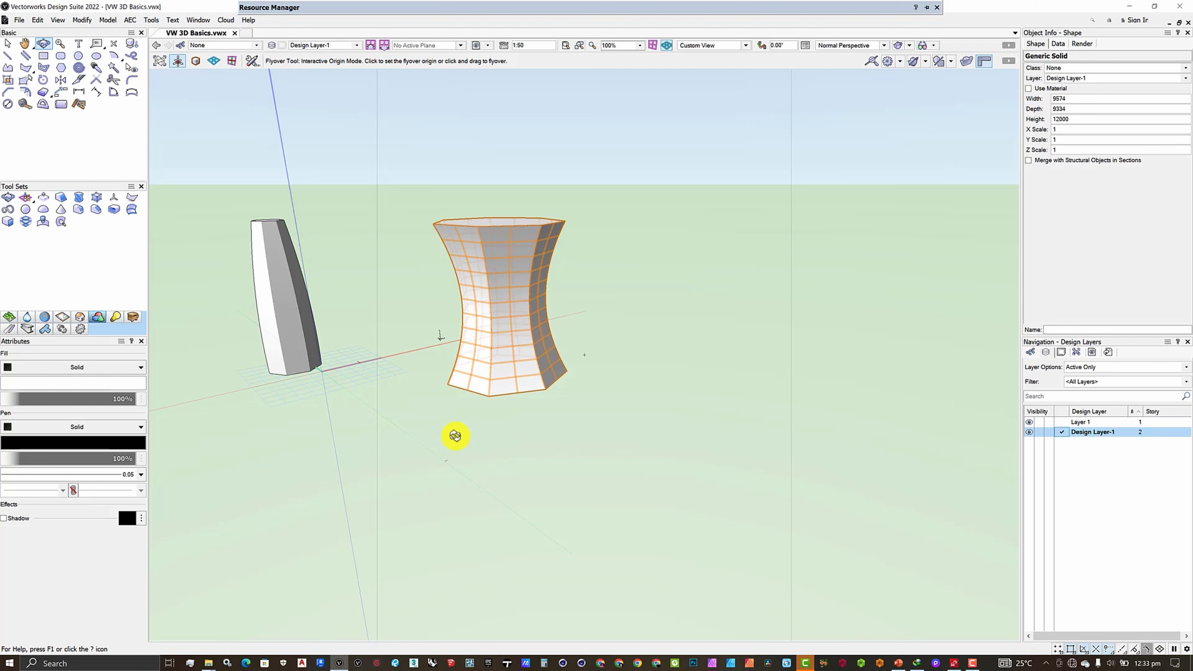
{"action": "scroll", "coordinate": [549, 423], "scroll_direction": "down", "scroll_amount": 3}
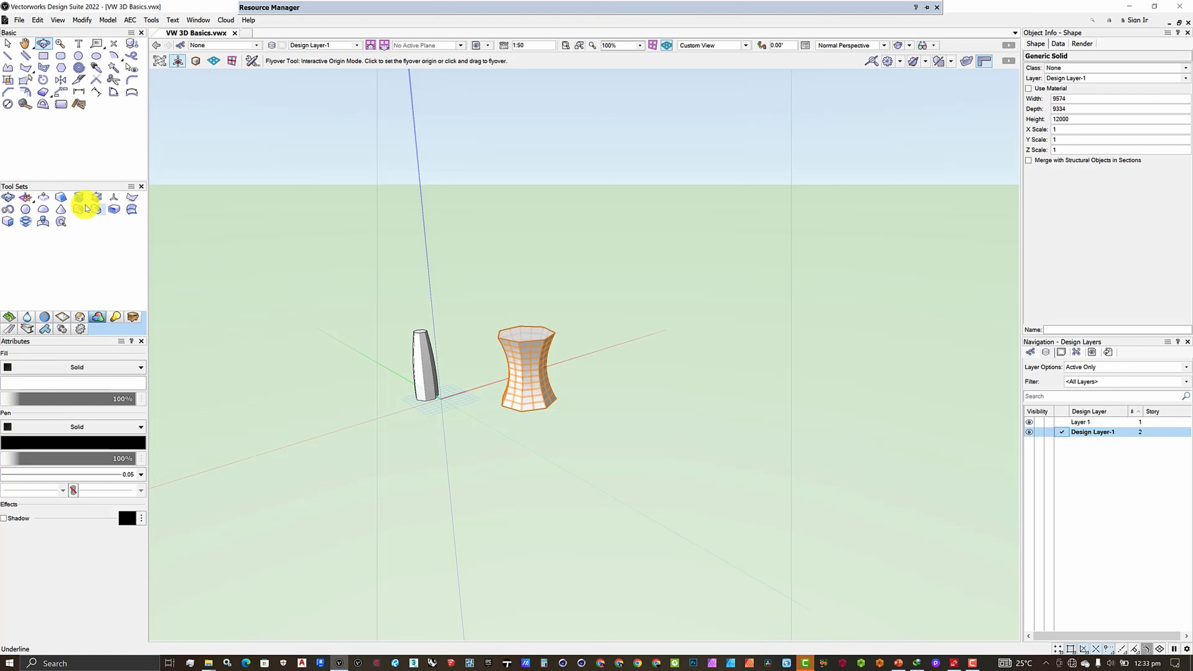
{"action": "left_click", "coordinate": [80, 198]}
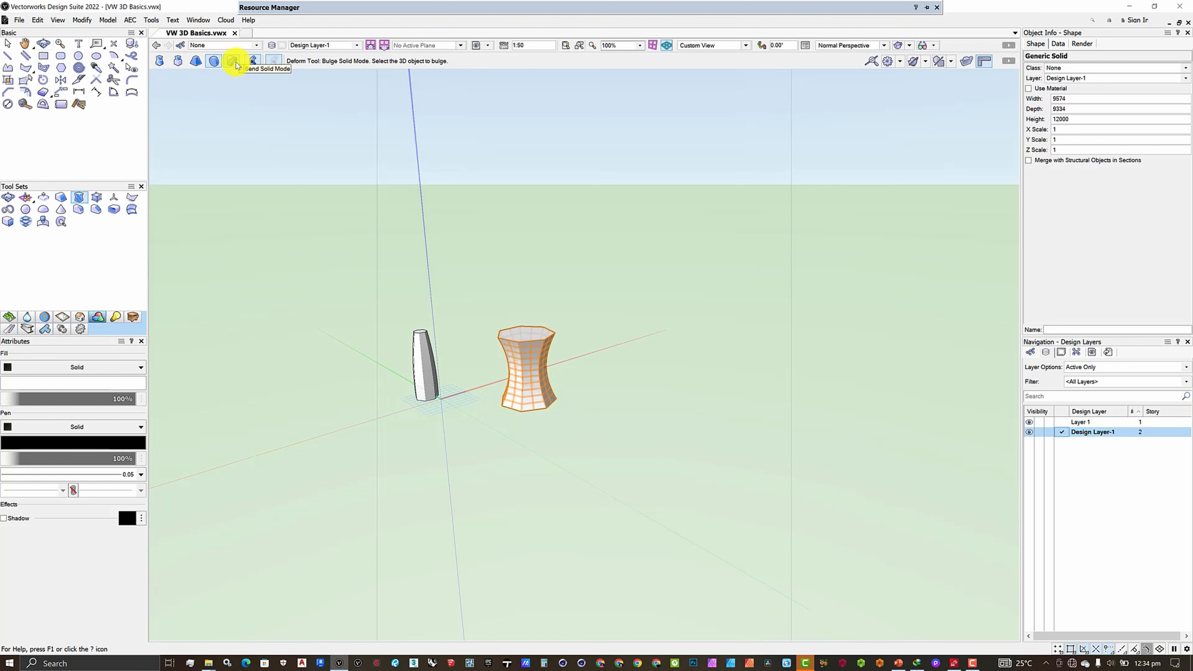
{"action": "scroll", "coordinate": [495, 369], "scroll_direction": "down", "scroll_amount": 1}
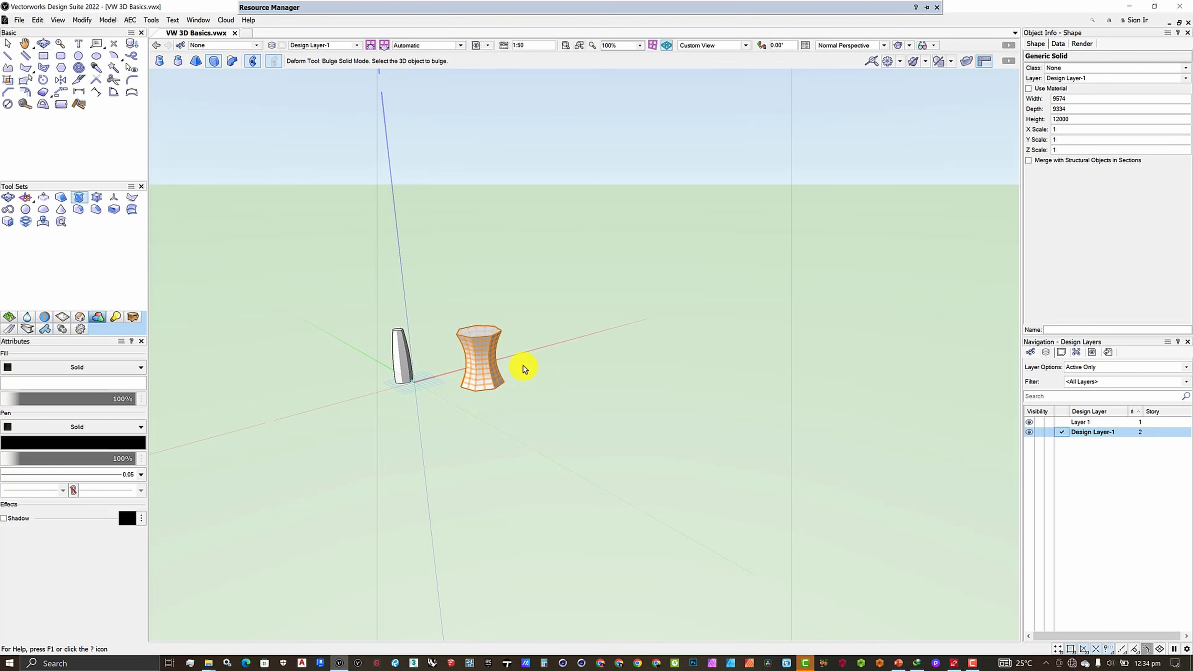
{"action": "scroll", "coordinate": [525, 364], "scroll_direction": "up", "scroll_amount": 3}
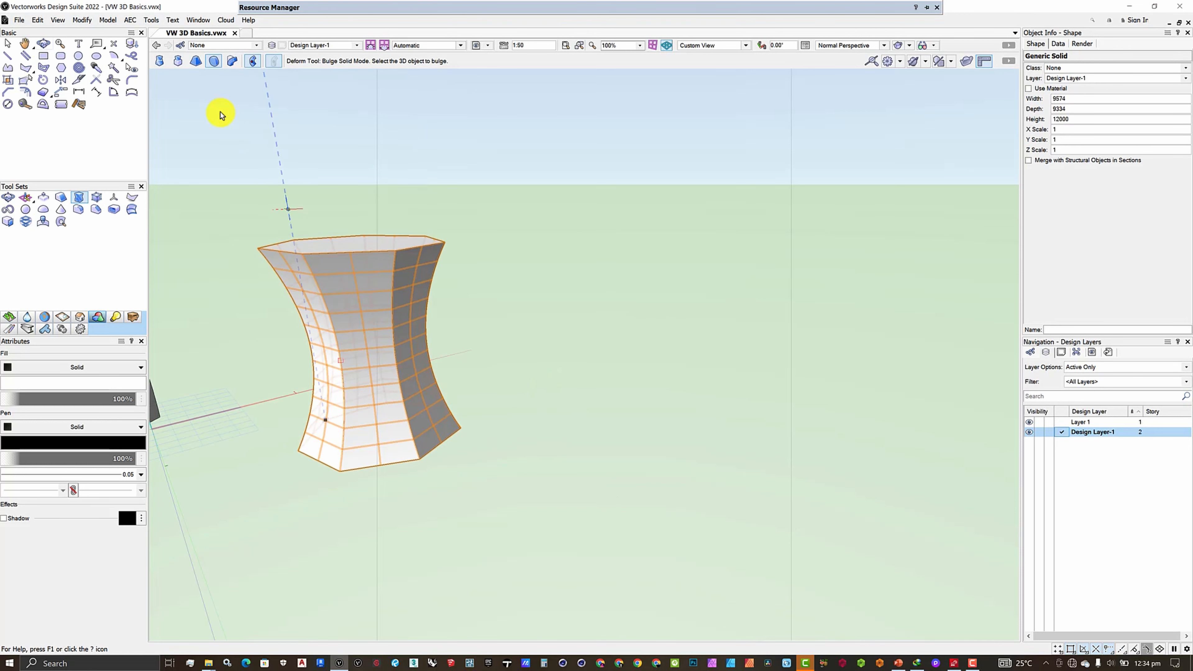
Draw a rectangle about 8980 by 7250 mm on the ground plane beside the waisted solid
{"action": "left_click", "coordinate": [48, 57]}
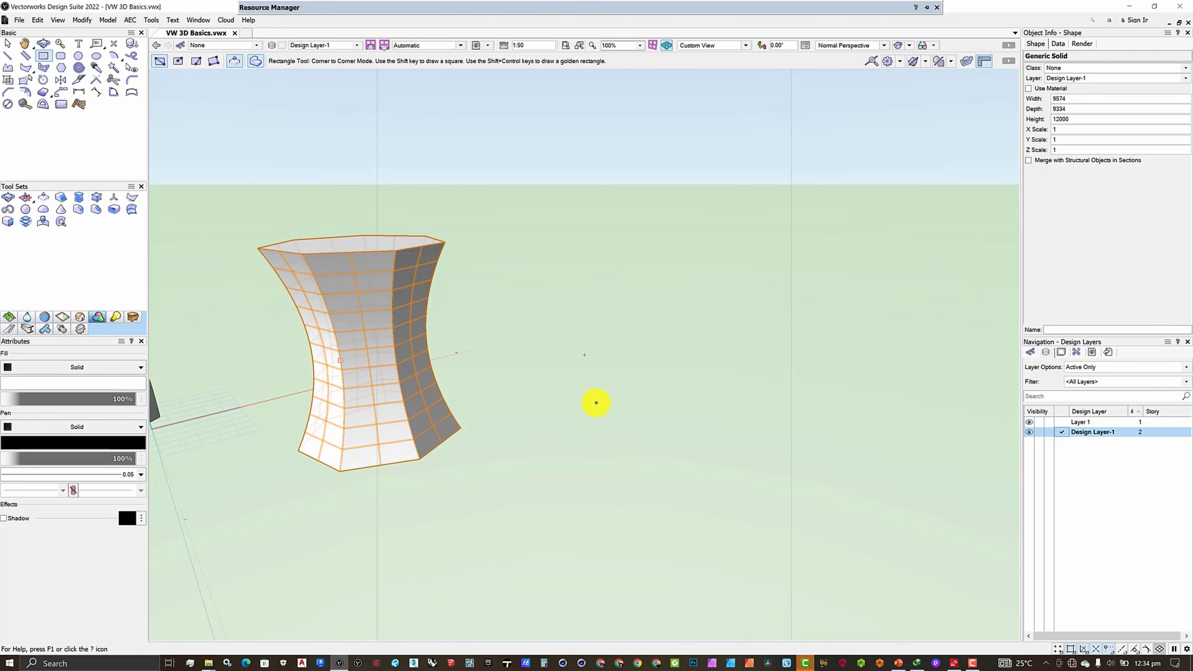
{"action": "scroll", "coordinate": [597, 403], "scroll_direction": "down", "scroll_amount": 1}
{"action": "left_click", "coordinate": [592, 407]}
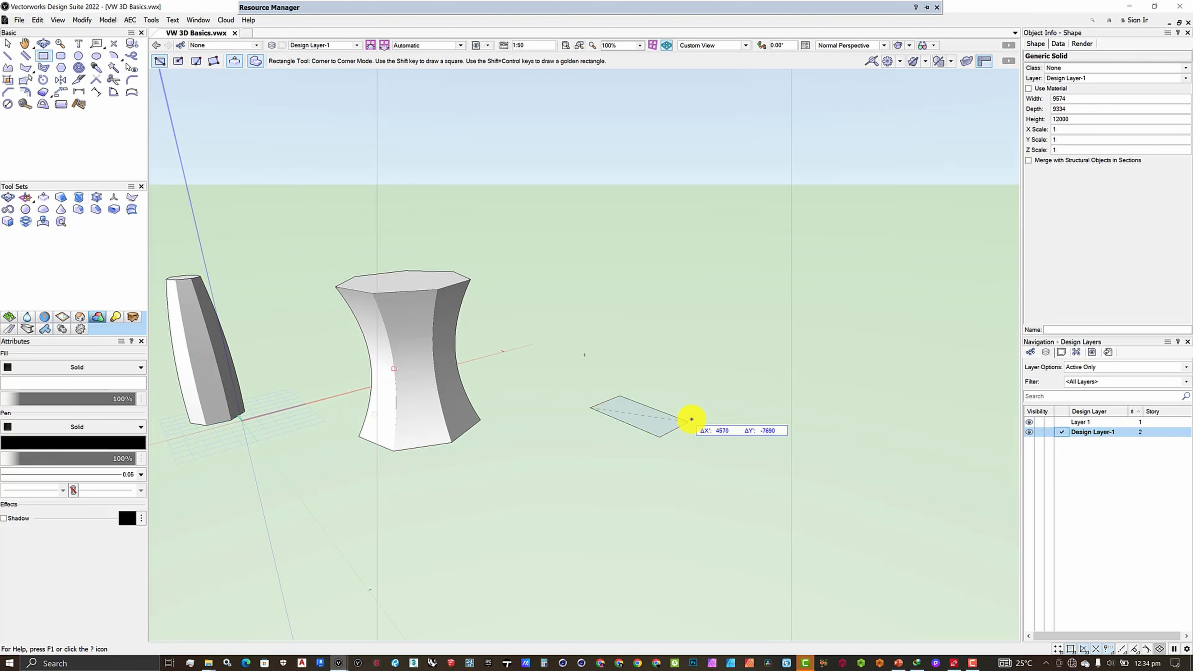
{"action": "left_click", "coordinate": [715, 403]}
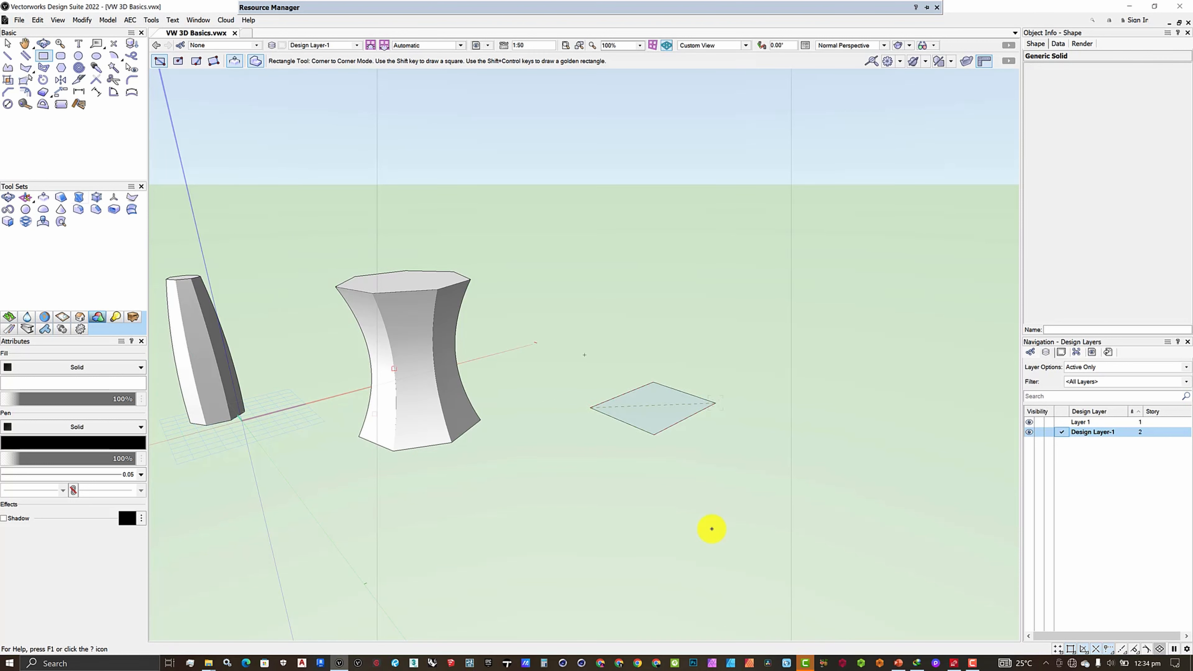
Extrude the rectangle to a height of 24000 mm
{"action": "key", "text": "ctrl+e"}
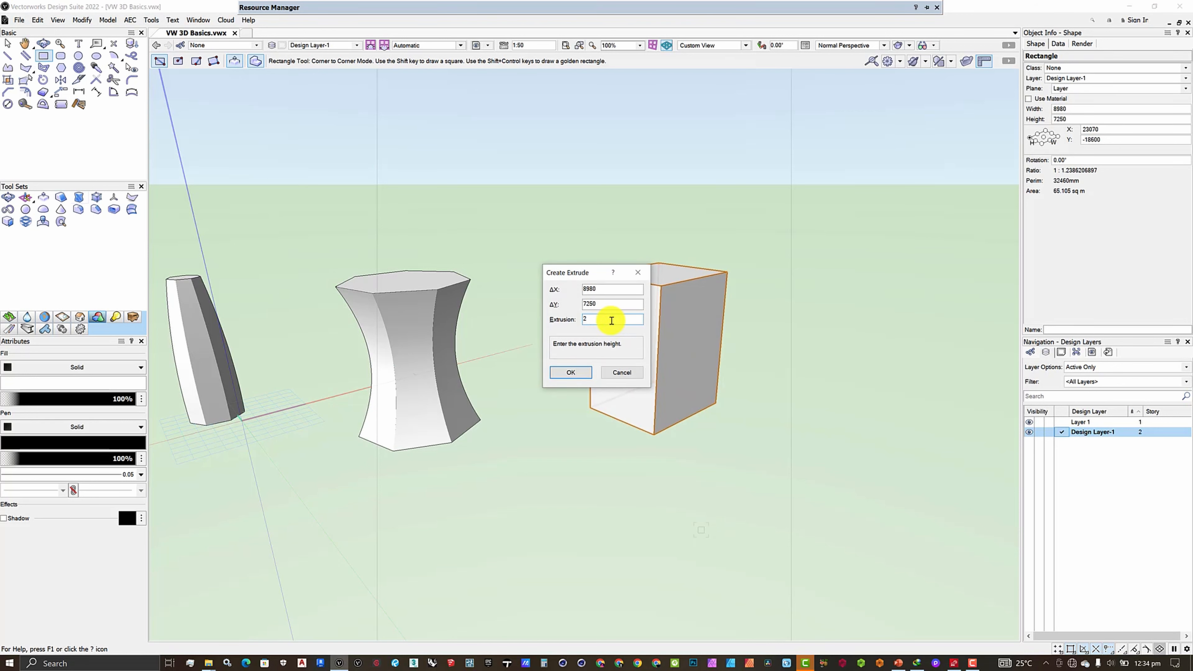
{"action": "key", "text": "Return"}
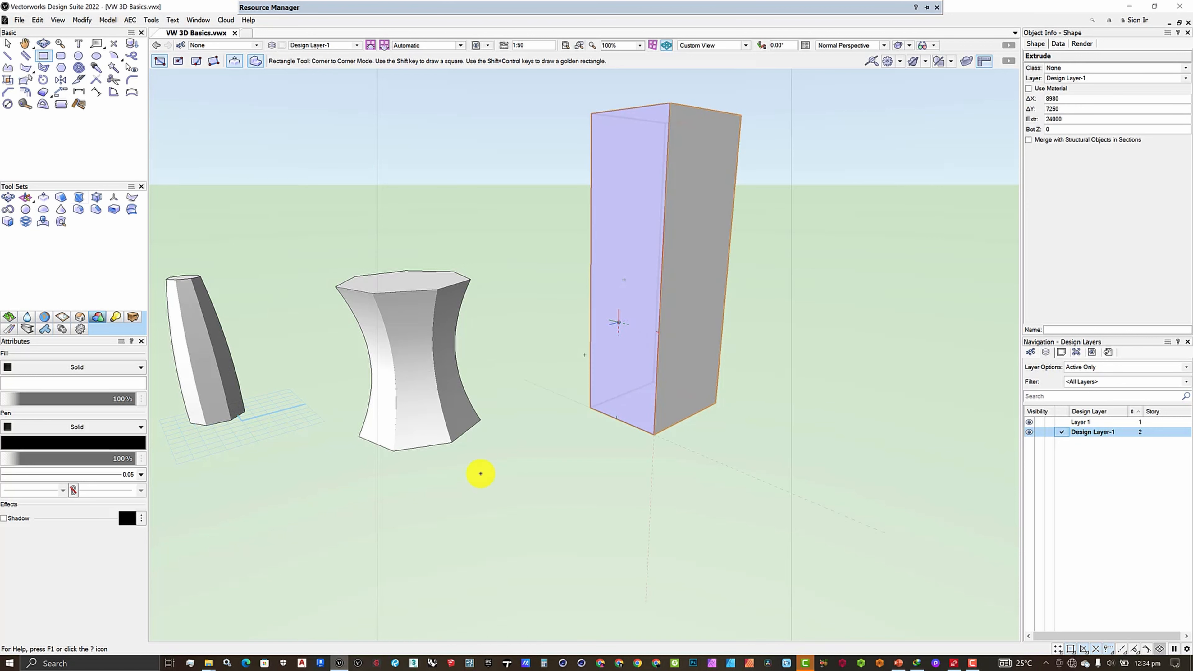
{"action": "scroll", "coordinate": [454, 532], "scroll_direction": "down", "scroll_amount": 3}
{"action": "scroll", "coordinate": [479, 459], "scroll_direction": "up", "scroll_amount": 4}
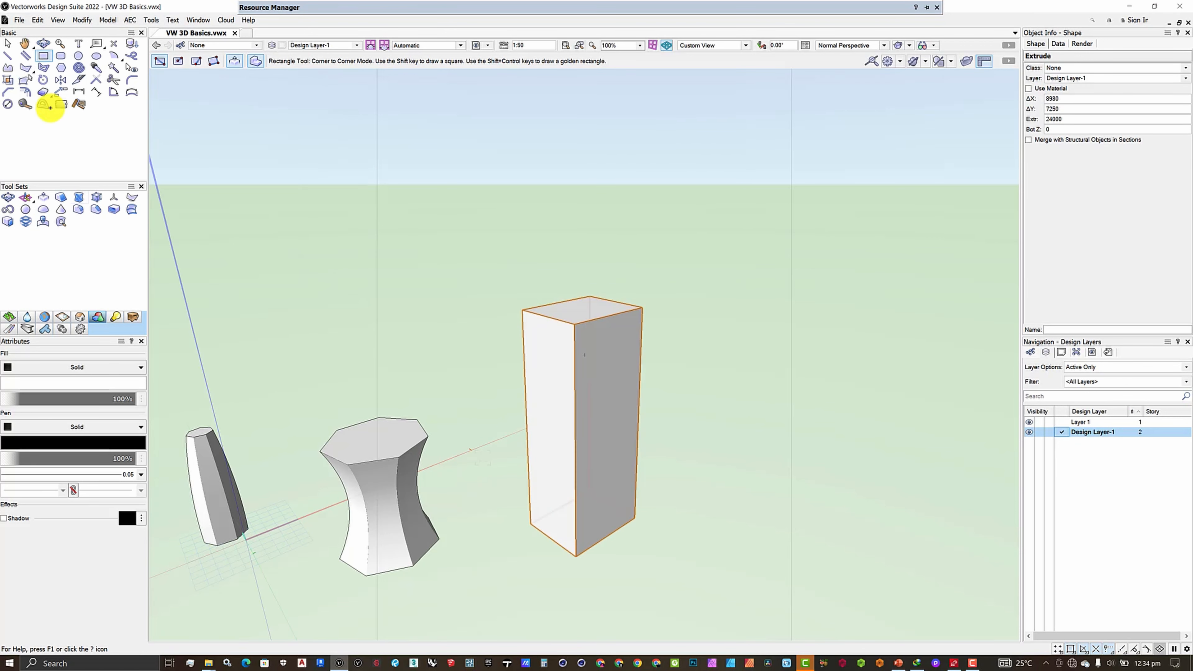
{"action": "left_click", "coordinate": [6, 43]}
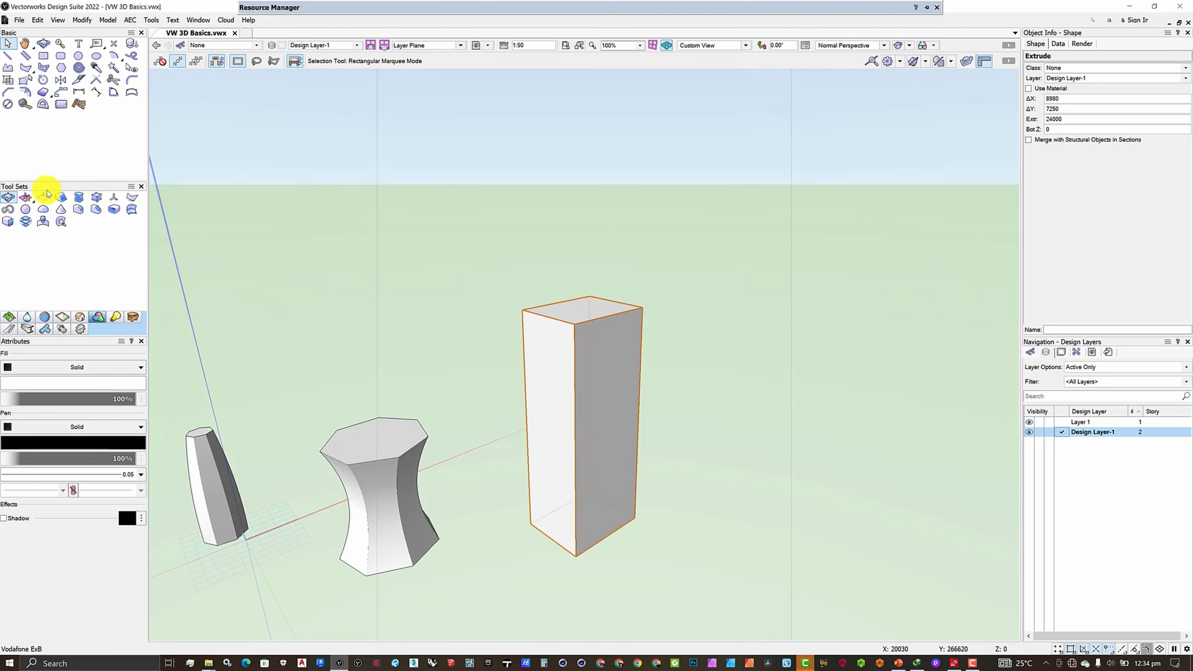
Bend the tall box into a C shape with the Deform tool, centering the protractor on its narrower side face and running the spine vertically
{"action": "left_click", "coordinate": [78, 198]}
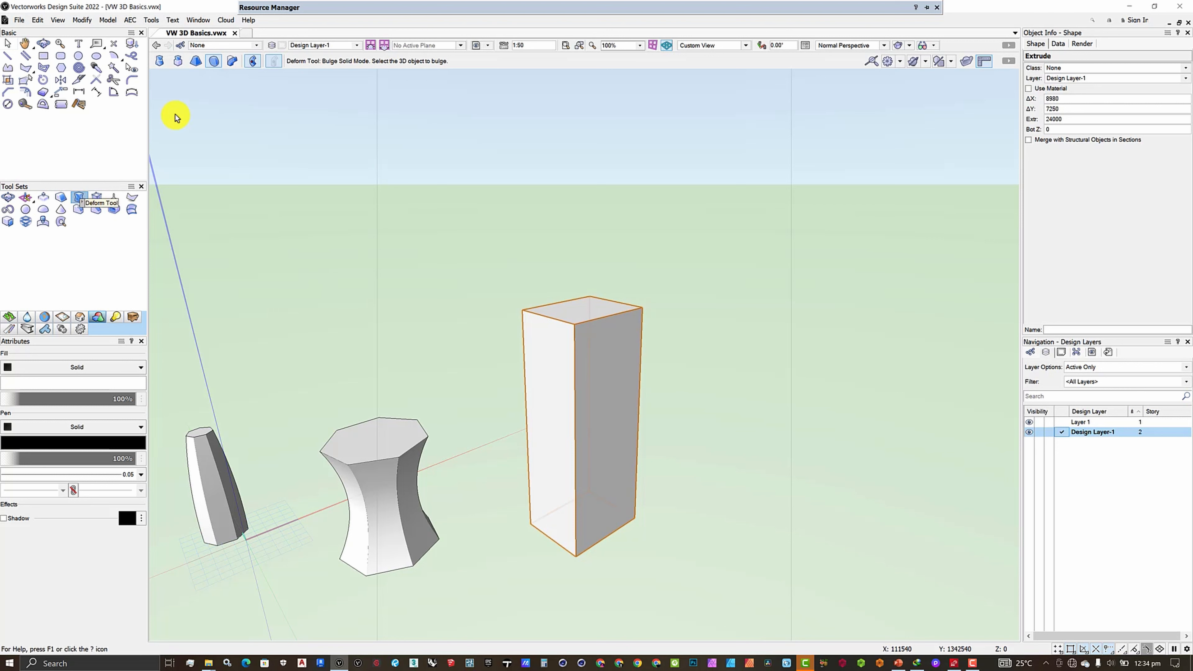
{"action": "left_click", "coordinate": [232, 62]}
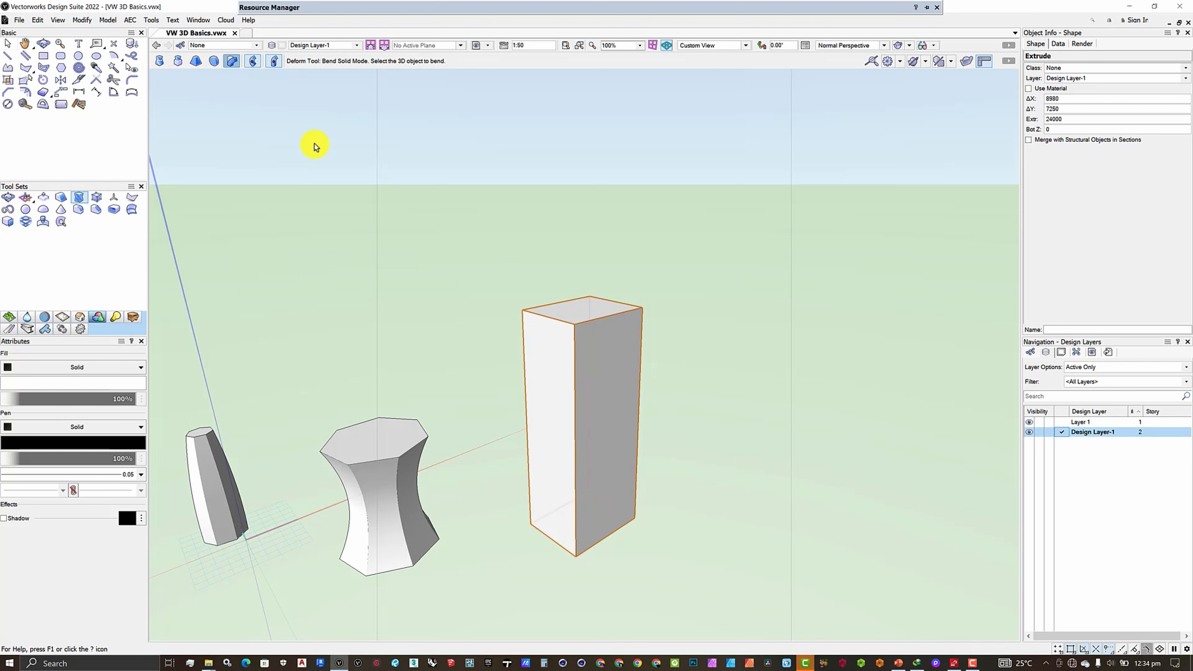
{"action": "left_click", "coordinate": [590, 313]}
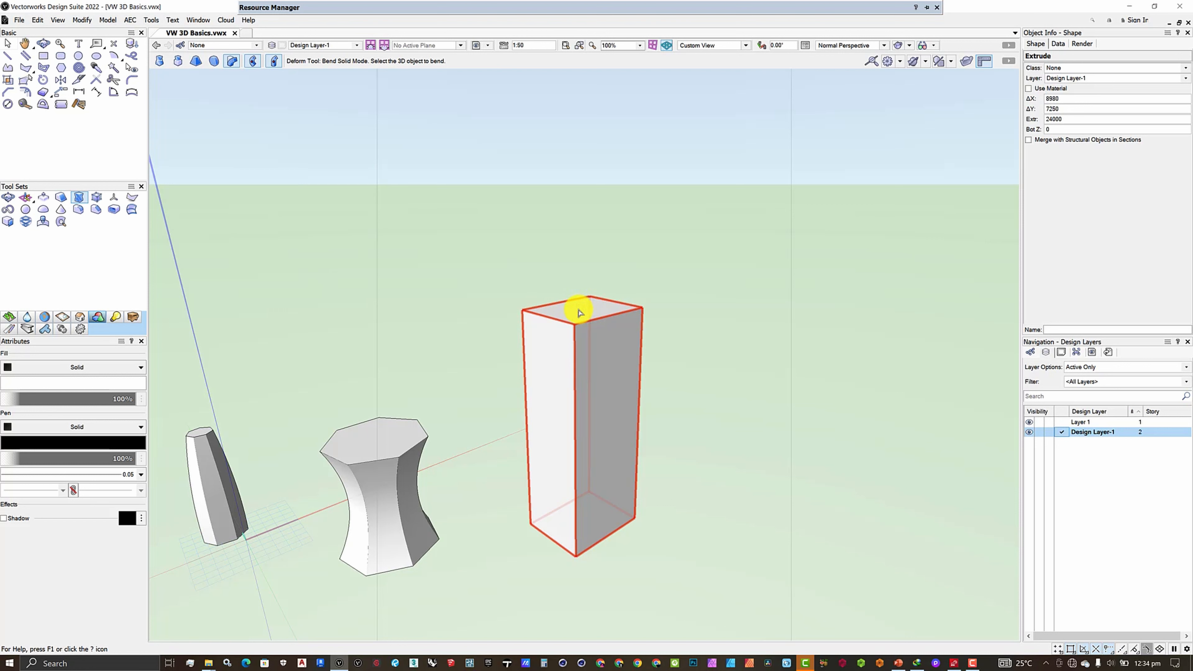
{"action": "left_click", "coordinate": [580, 312]}
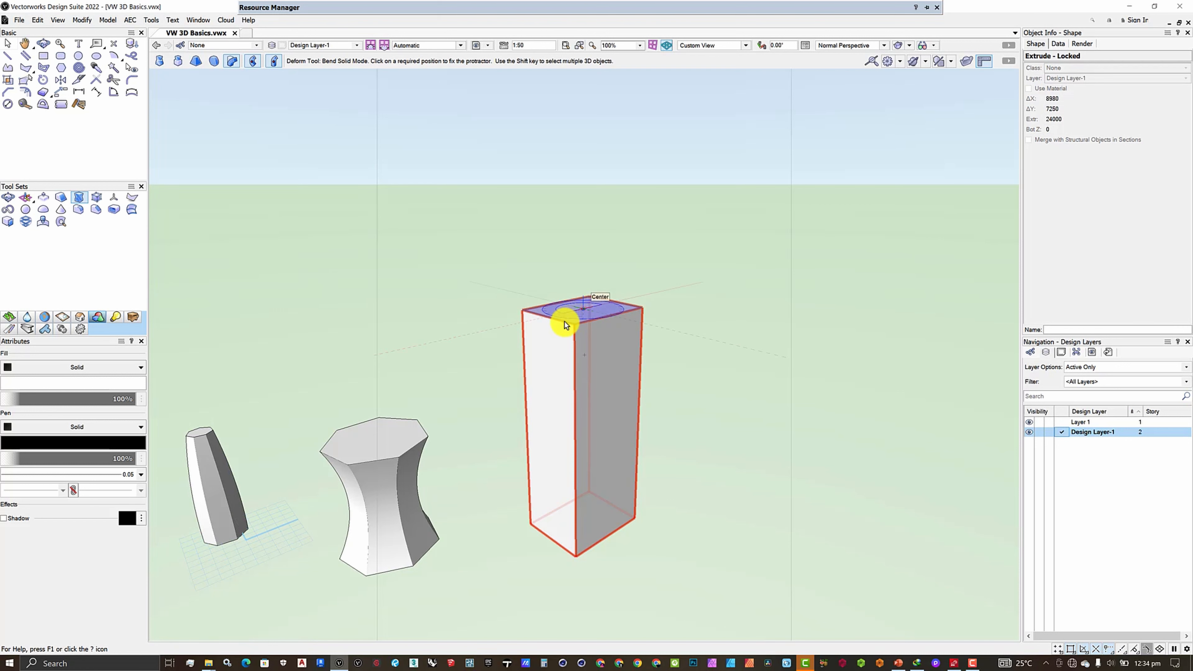
{"action": "left_click", "coordinate": [549, 435]}
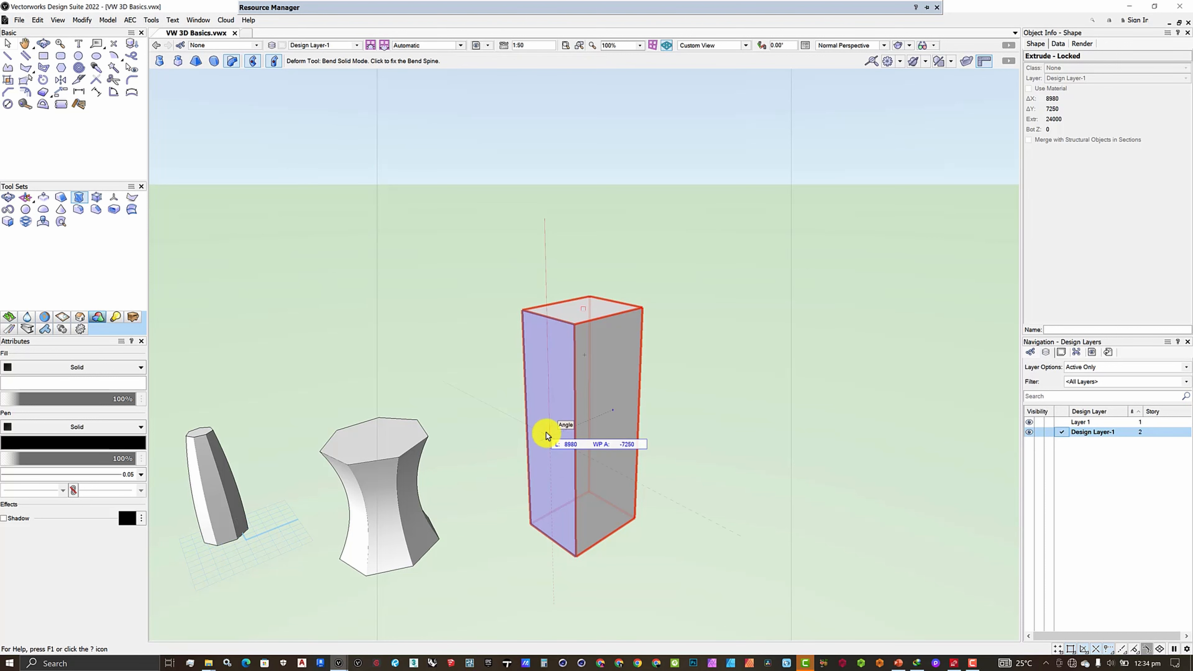
{"action": "left_click", "coordinate": [546, 519]}
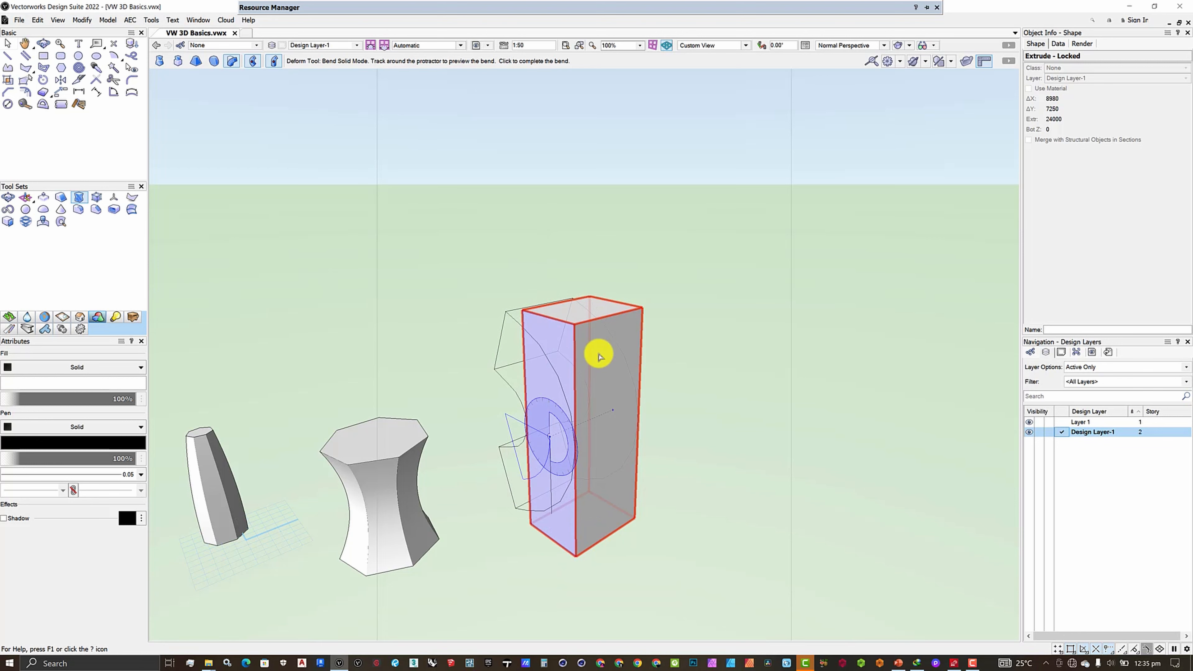
{"action": "left_click", "coordinate": [602, 343]}
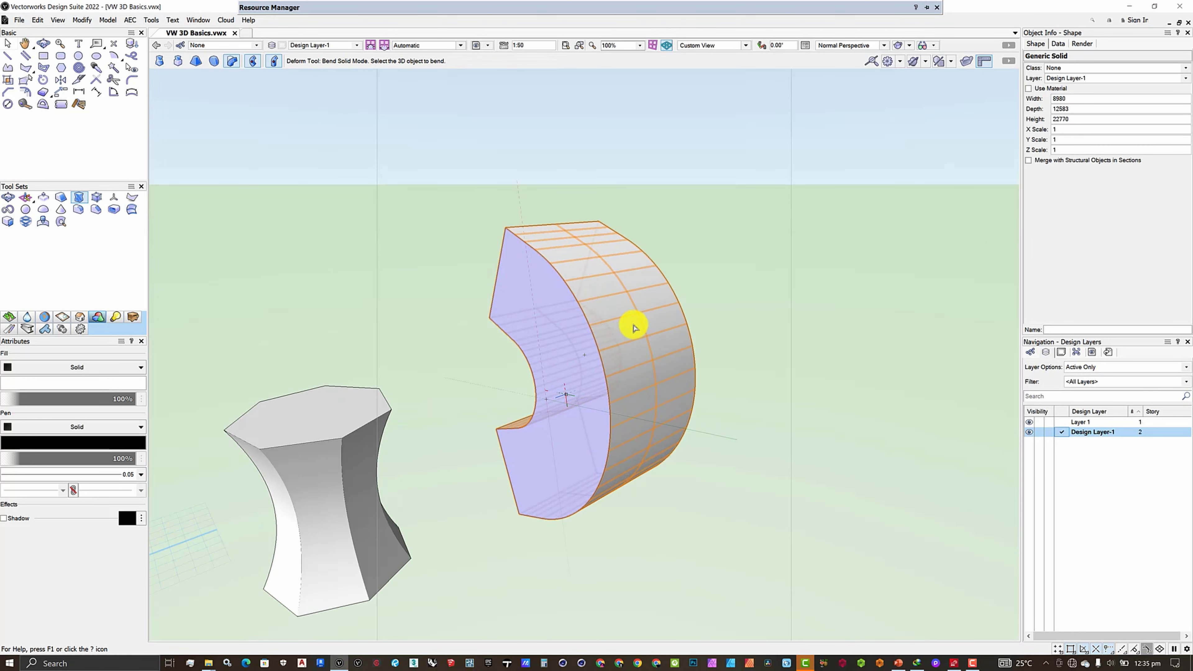
Examine the bent box and the two other deformed solids from several angles
{"action": "scroll", "coordinate": [632, 325], "scroll_direction": "down", "scroll_amount": 3}
{"action": "left_click", "coordinate": [43, 42]}
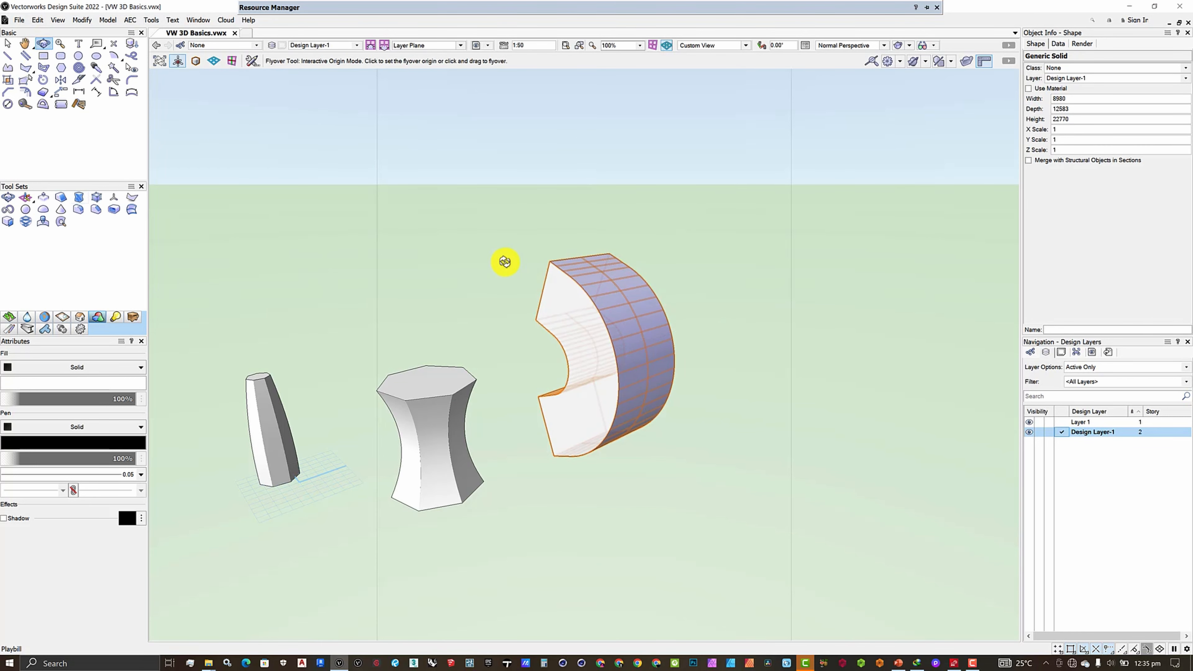
{"action": "left_click_drag", "start_coordinate": [504, 259], "coordinate": [578, 537]}
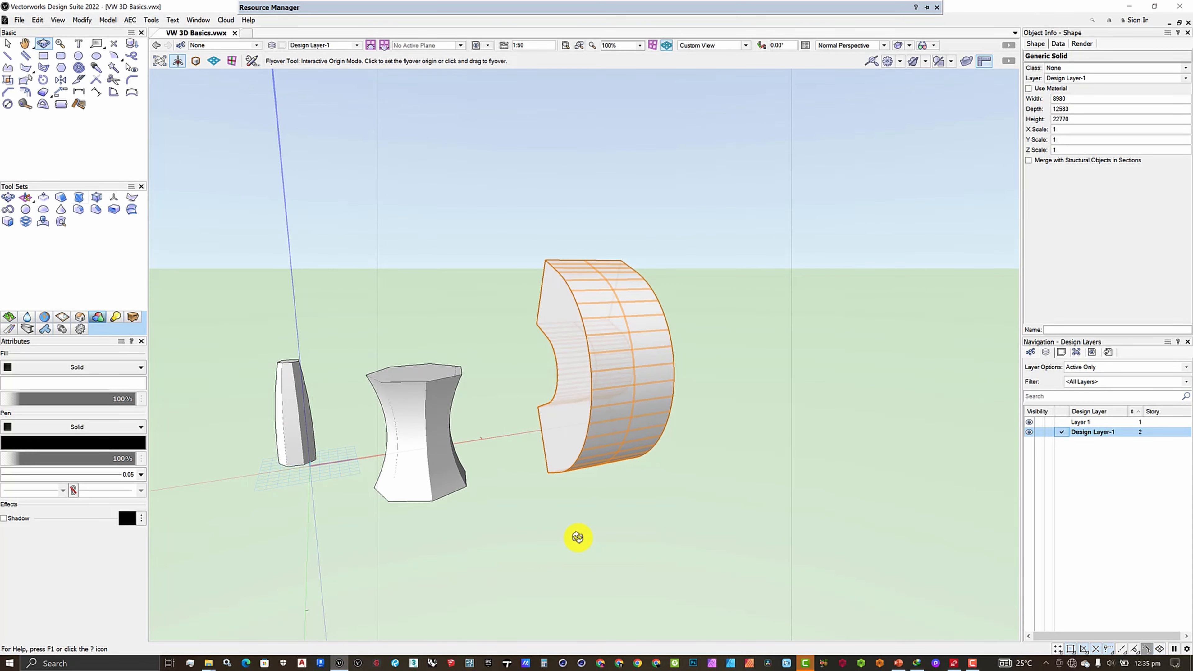
{"action": "left_click", "coordinate": [552, 472]}
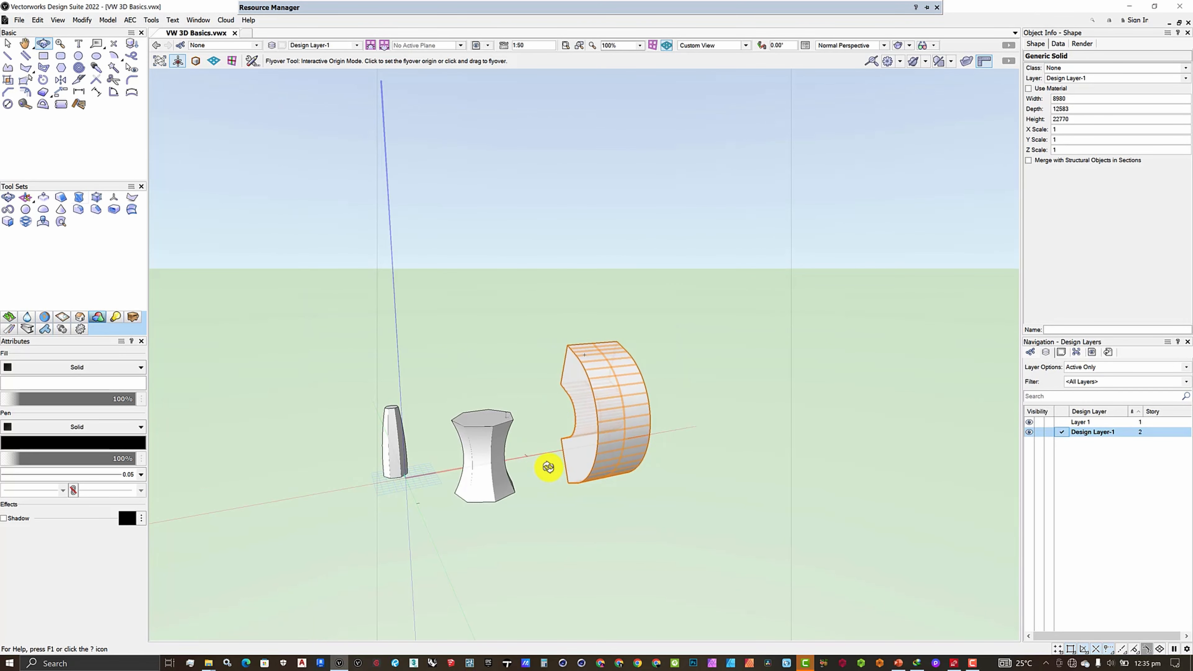
{"action": "left_click_drag", "start_coordinate": [578, 448], "coordinate": [554, 472]}
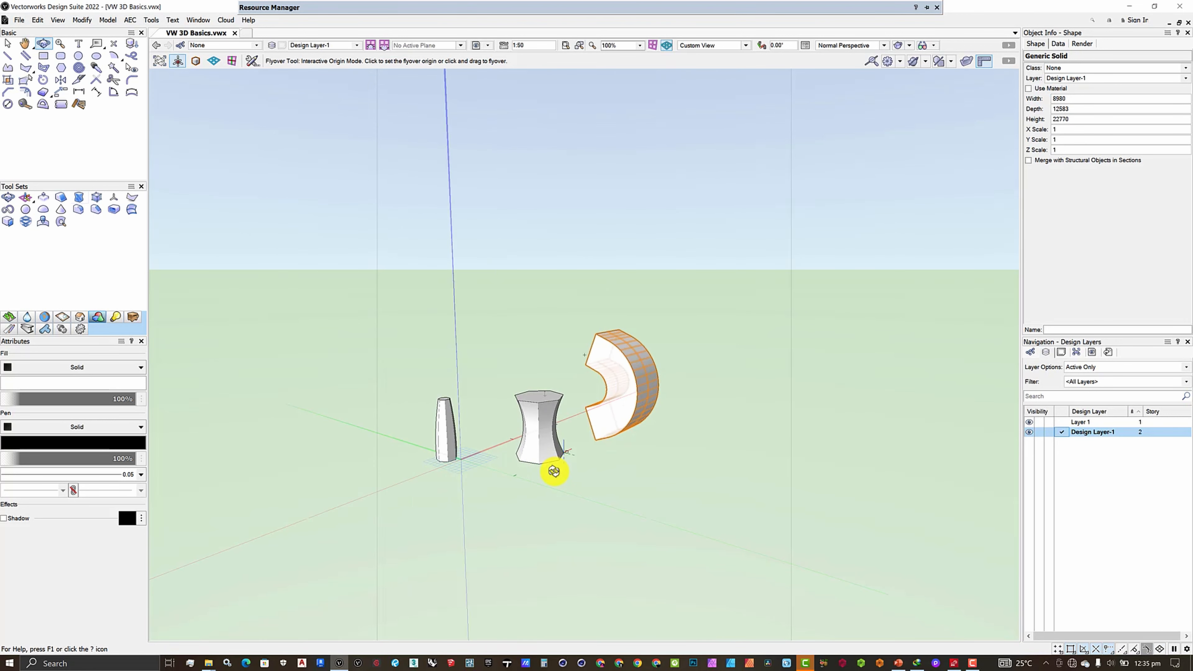
{"action": "scroll", "coordinate": [553, 465], "scroll_direction": "up", "scroll_amount": 3}
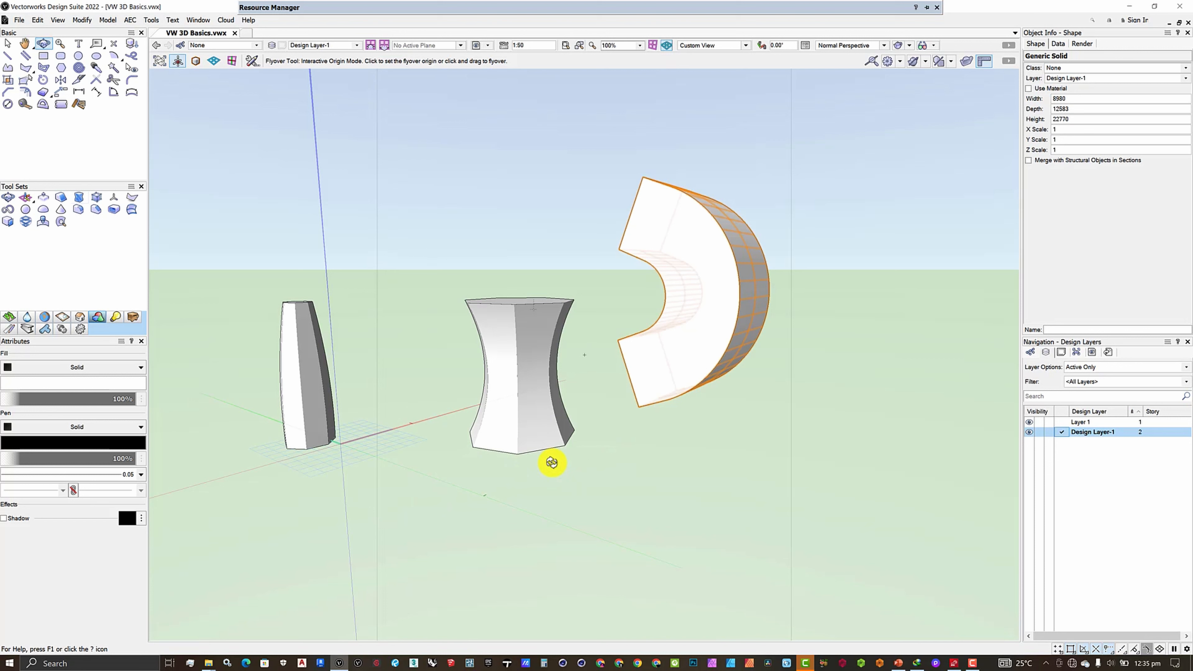